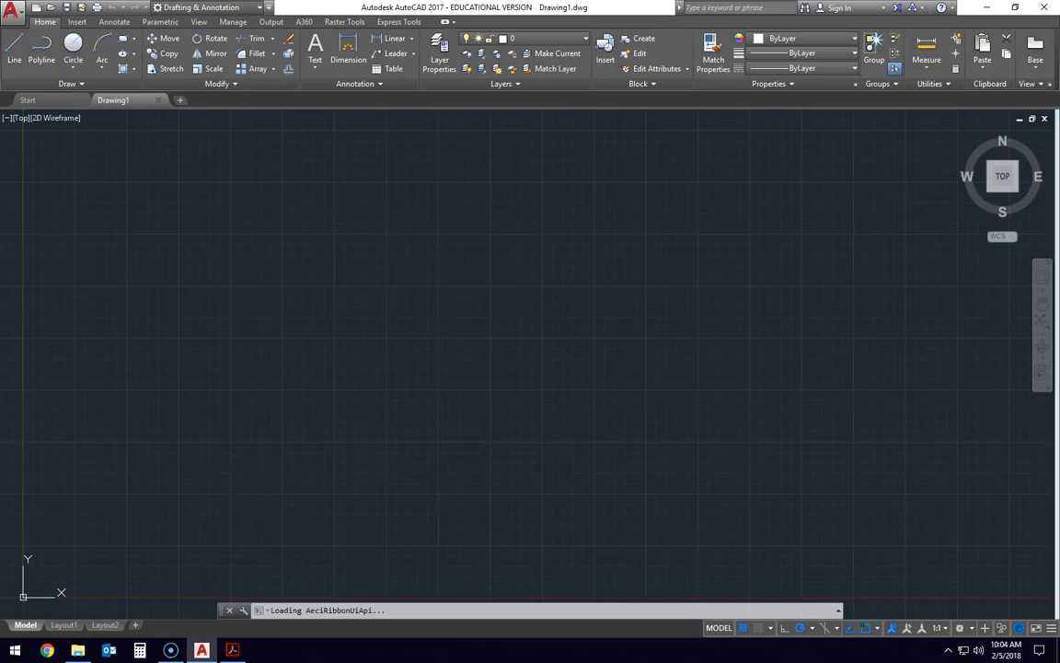
# Step: Start a centre-based ellipse and place its centre at the drawing origin
pyautogui.hotkey('alt', 'Tab')
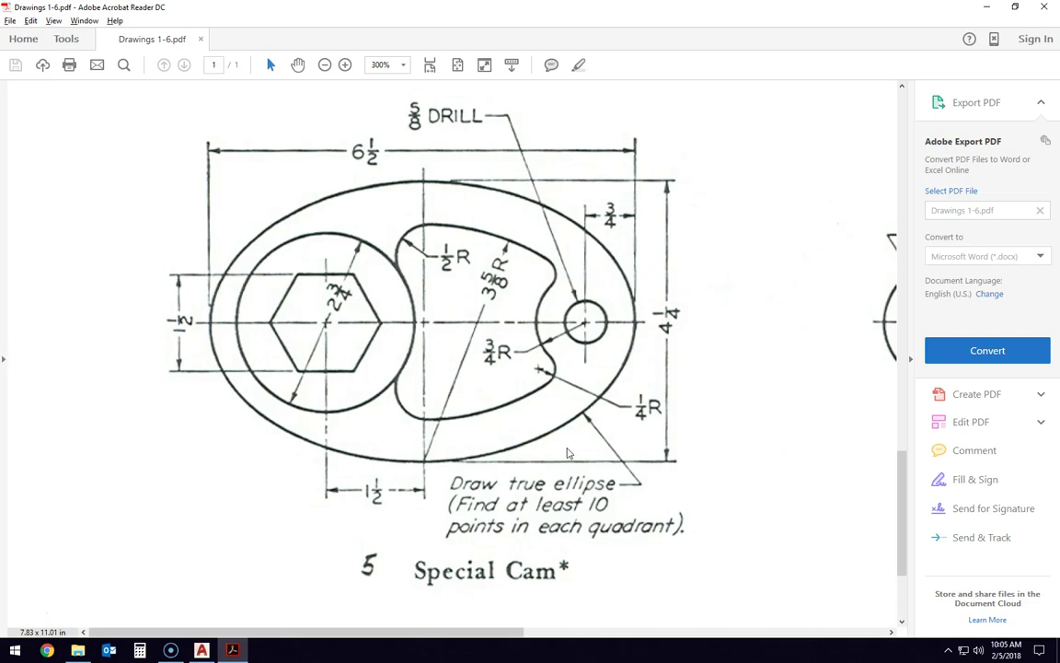
pyautogui.hotkey('alt', 'Tab')
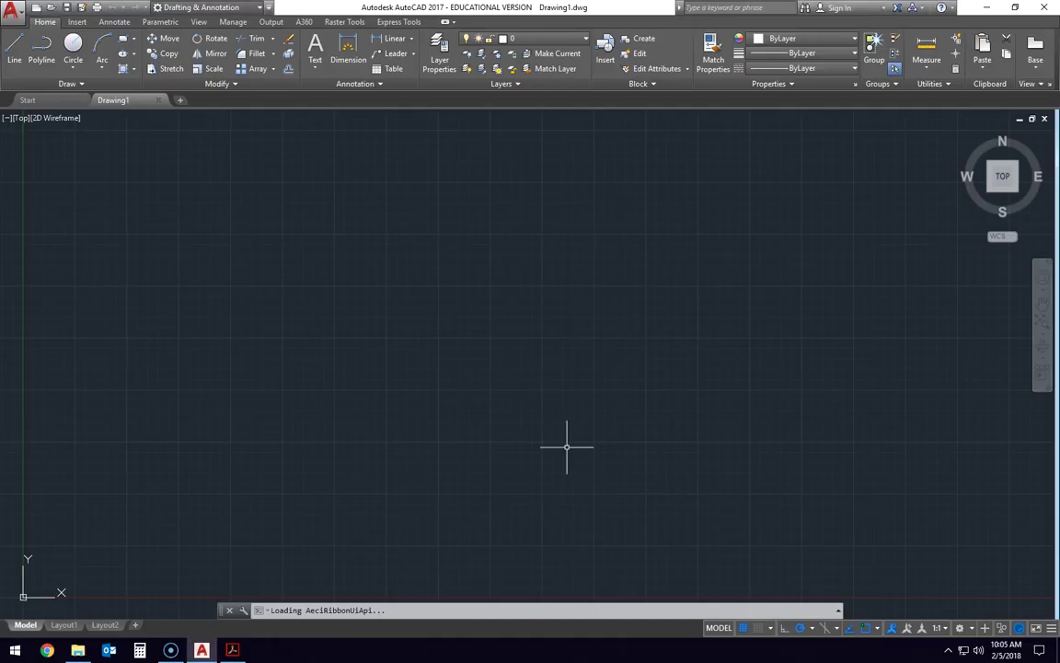
pyautogui.hotkey('alt', 'Tab')
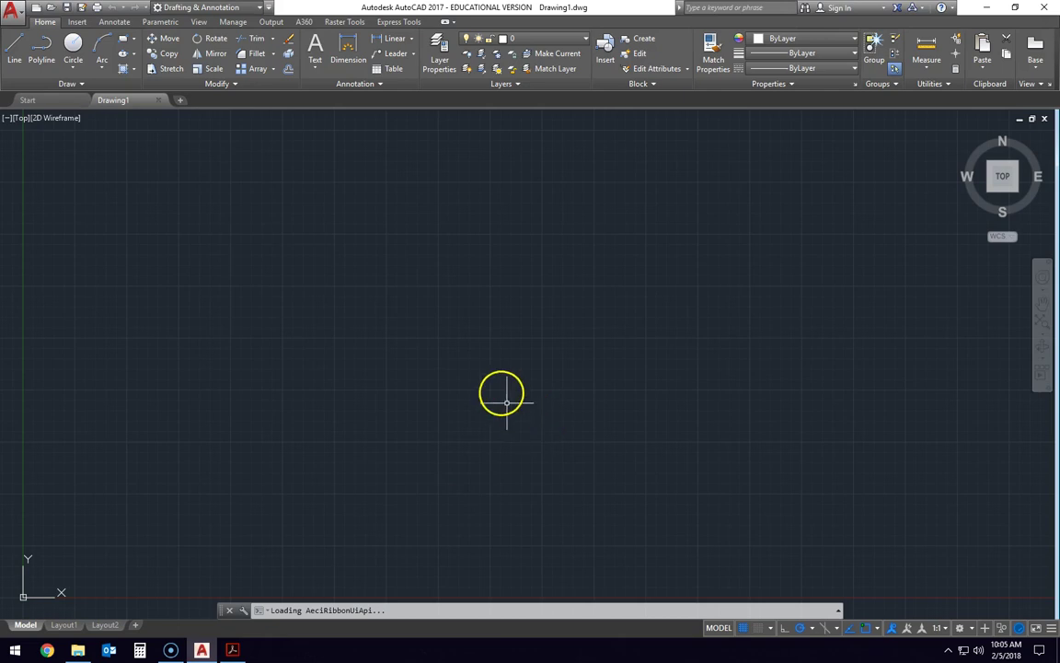
pyautogui.click(134, 55)
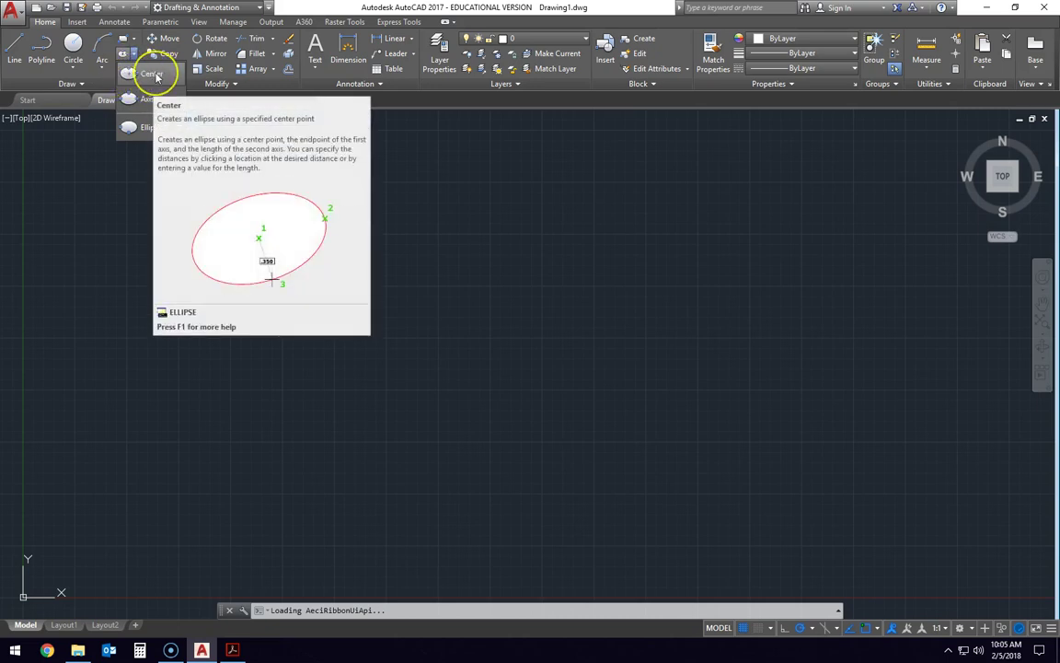
pyautogui.click(156, 77)
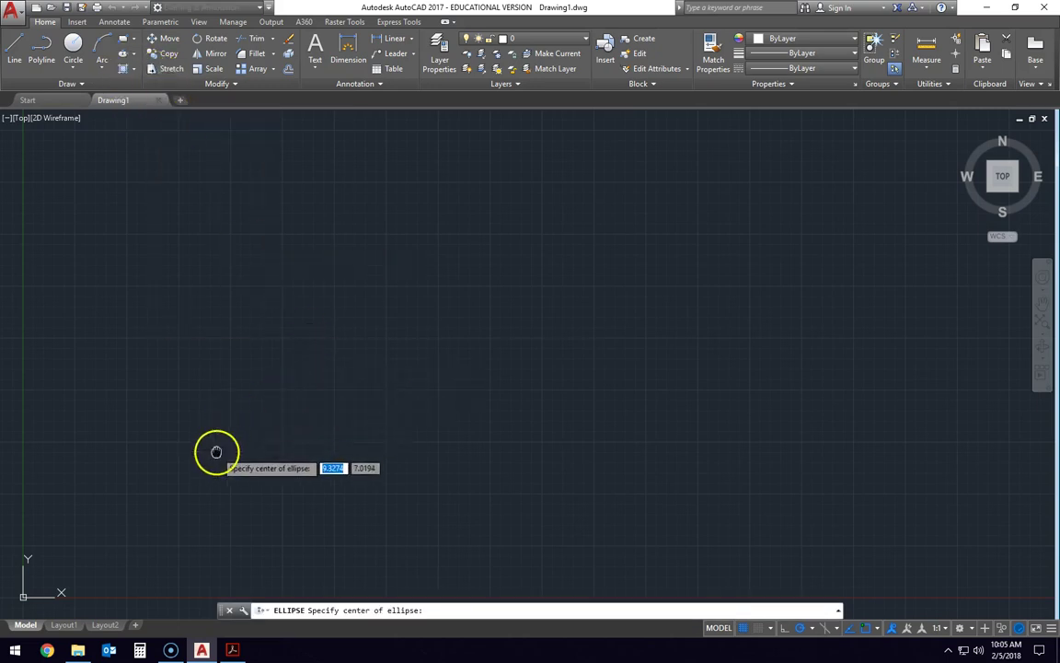
pyautogui.moveTo(216, 450); pyautogui.dragTo(330, 381, button='middle')
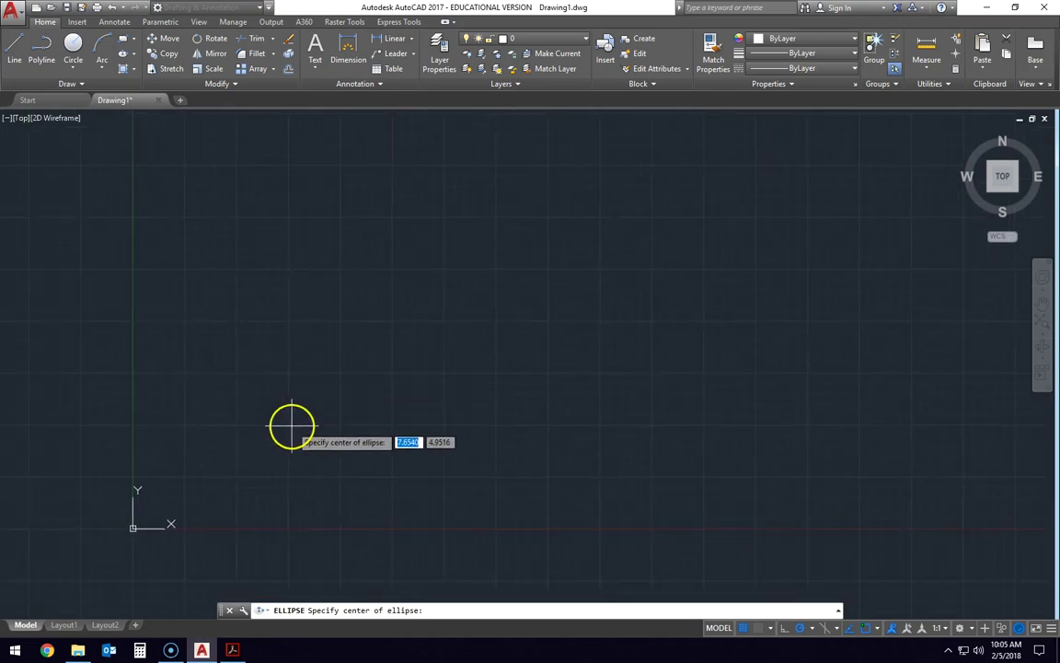
pyautogui.click(291, 426)
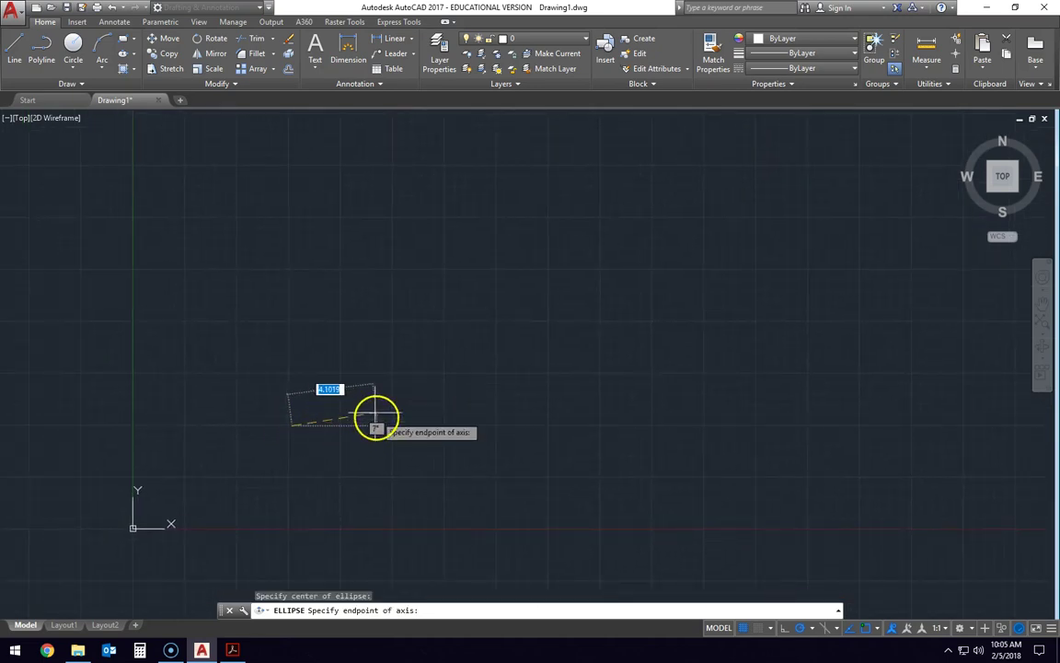
# Step: Give the ellipse a 3.25 horizontal half-axis and a 2-1/8 vertical half-axis
pyautogui.hotkey('alt', 'Tab')
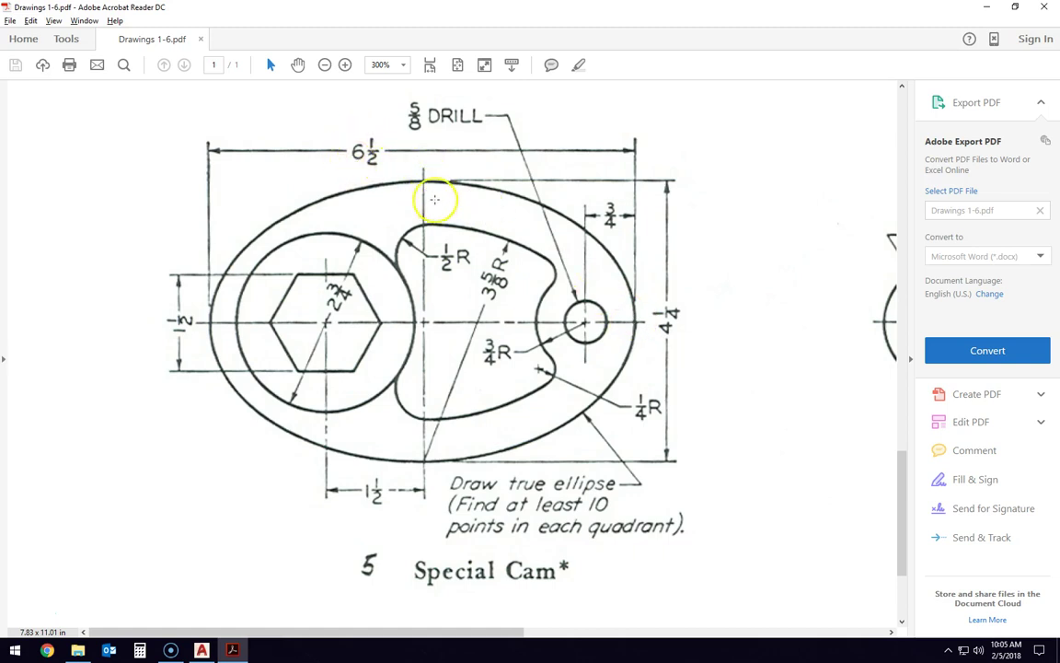
pyautogui.hotkey('alt', 'Tab')
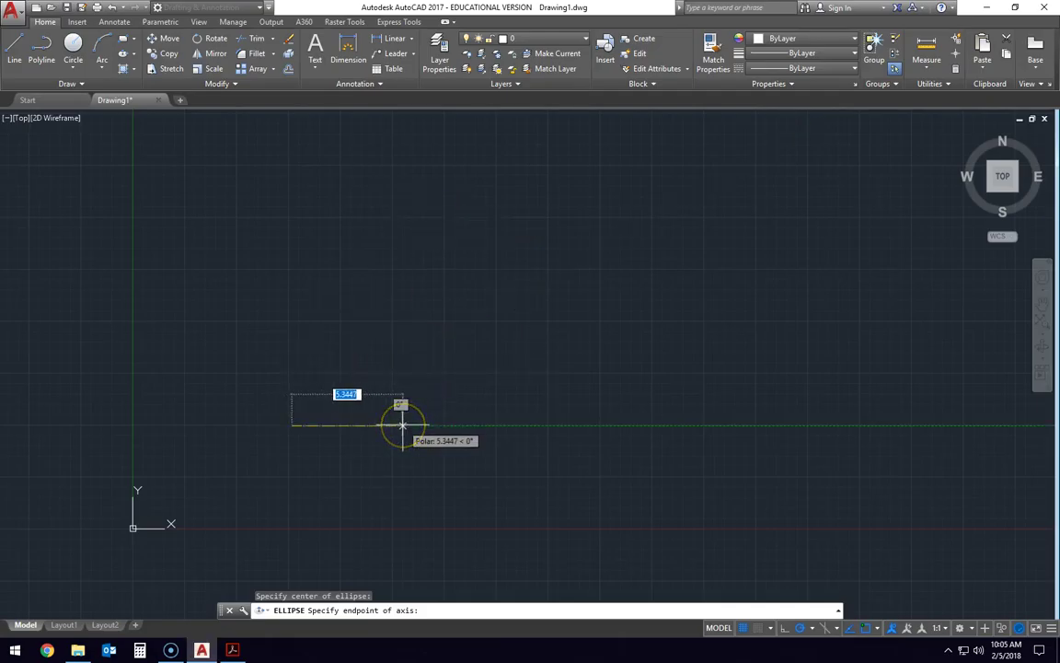
pyautogui.write('3.25')
pyautogui.press('Return')
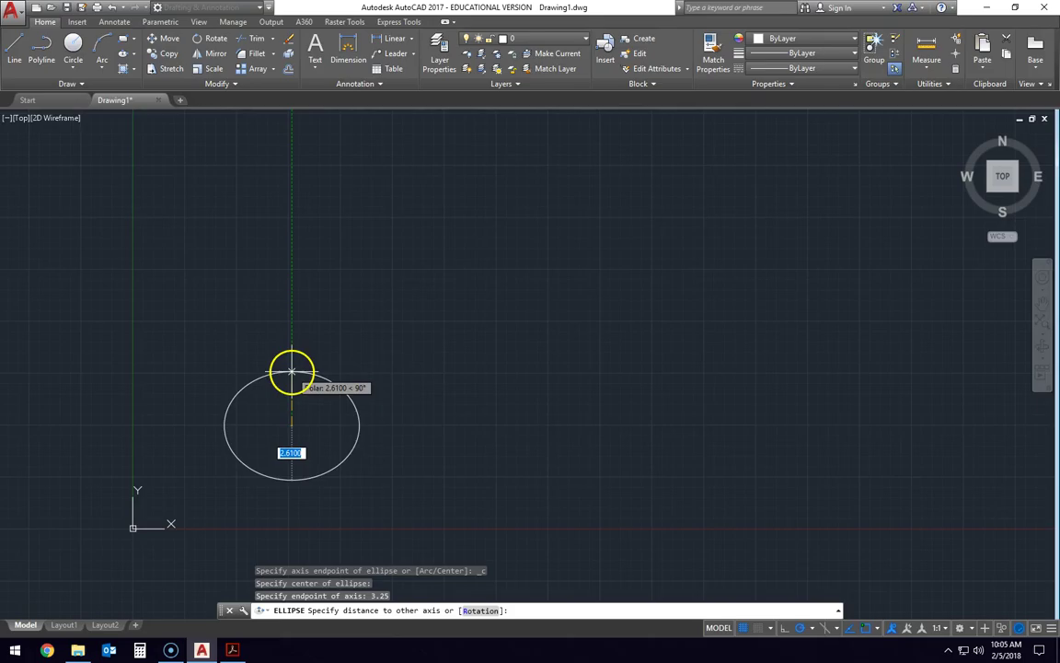
pyautogui.hotkey('alt', 'Tab')
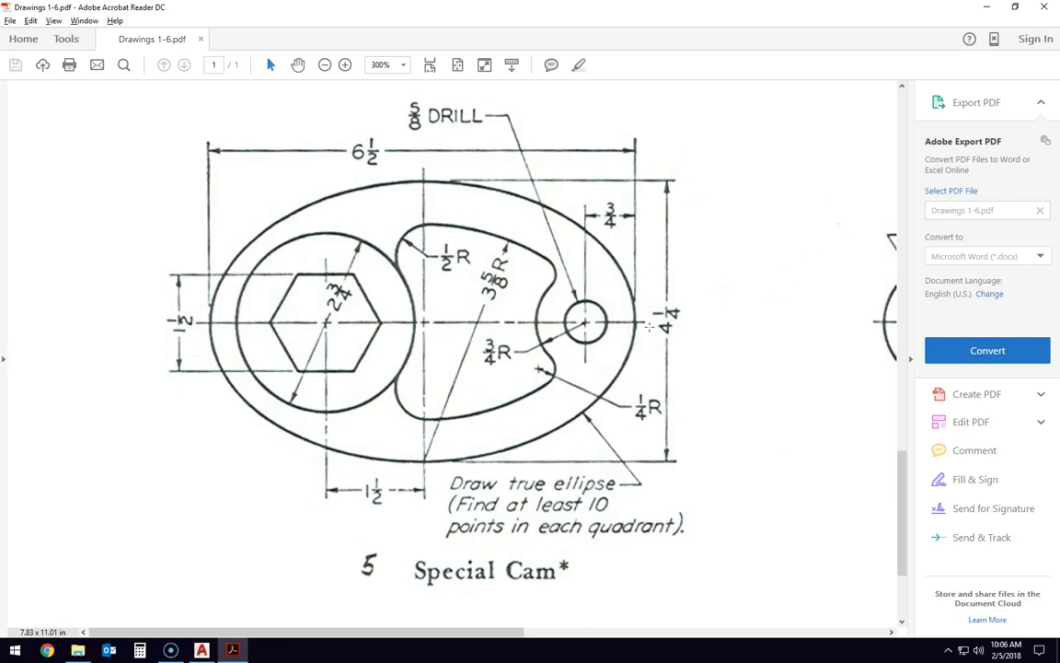
pyautogui.hotkey('alt', 'Tab')
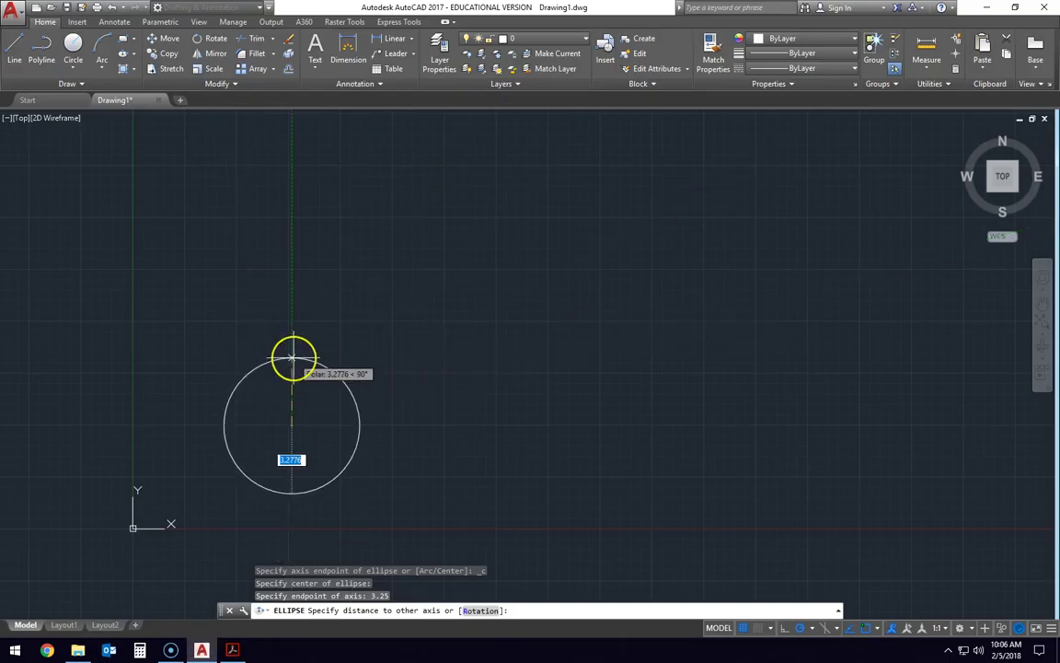
pyautogui.write('2-1/8')
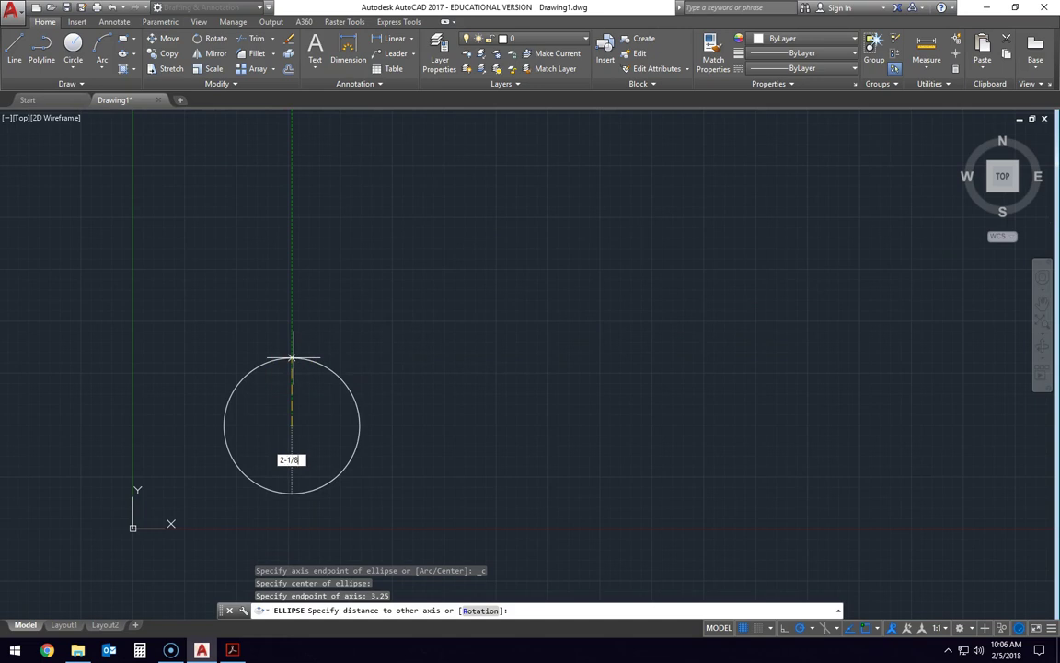
pyautogui.press('Return')
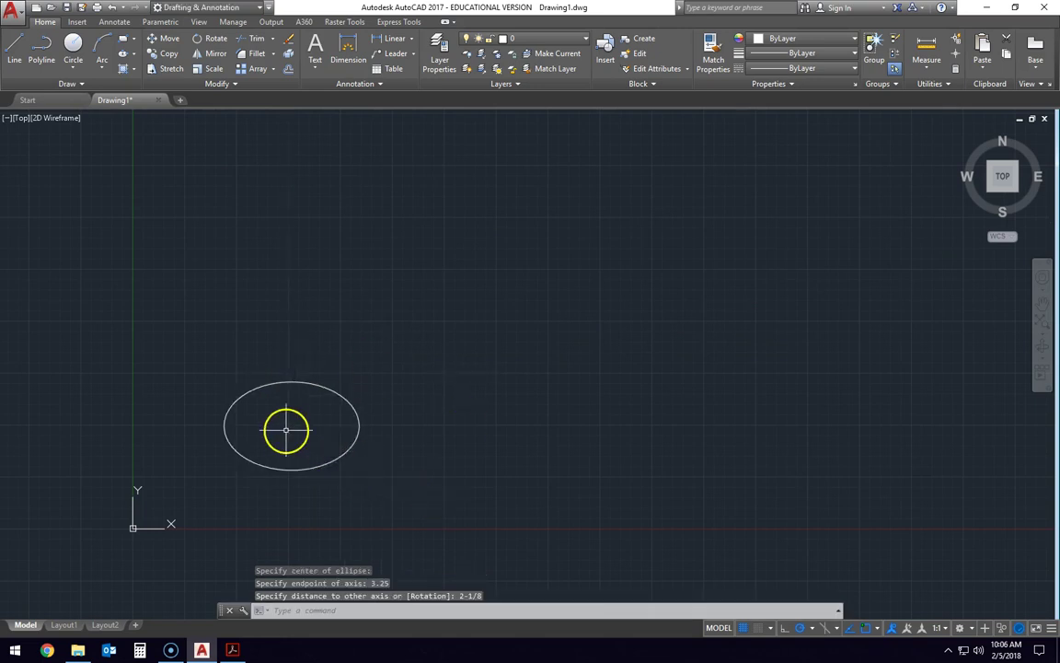
pyautogui.scroll(4, 286, 428)
pyautogui.moveTo(285, 429)
pyautogui.mouseDown(button='middle')
pyautogui.moveTo(362, 334)
pyautogui.moveTo(431, 338)
pyautogui.mouseUp(button='middle')
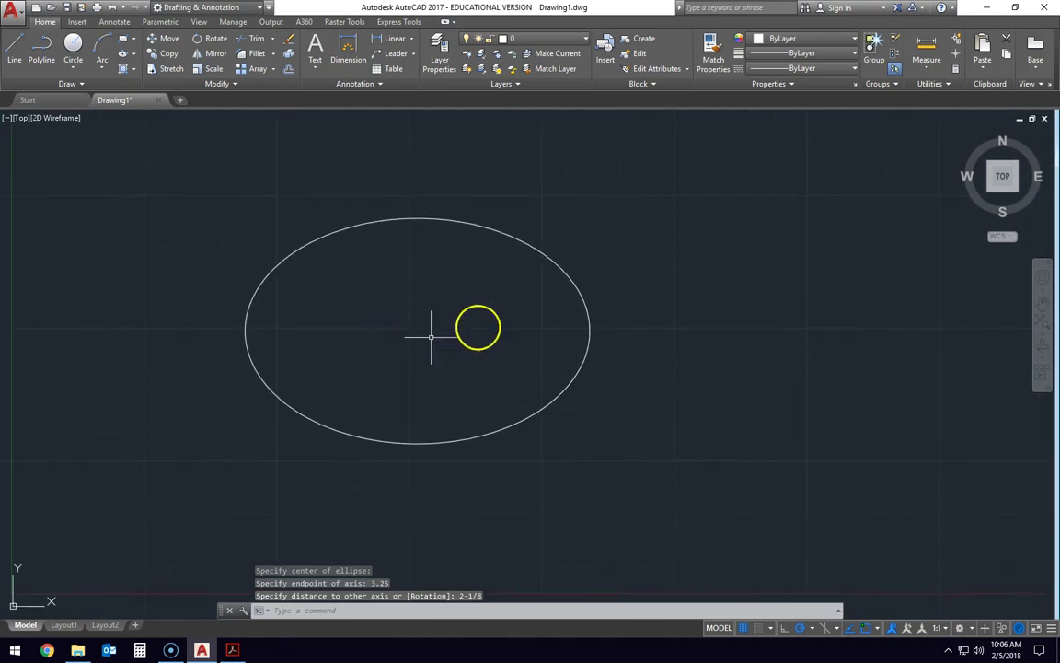
# Step: Draw a 1.5-long line leftward from the ellipse centre to locate the hexagon centre
pyautogui.click(13, 48)
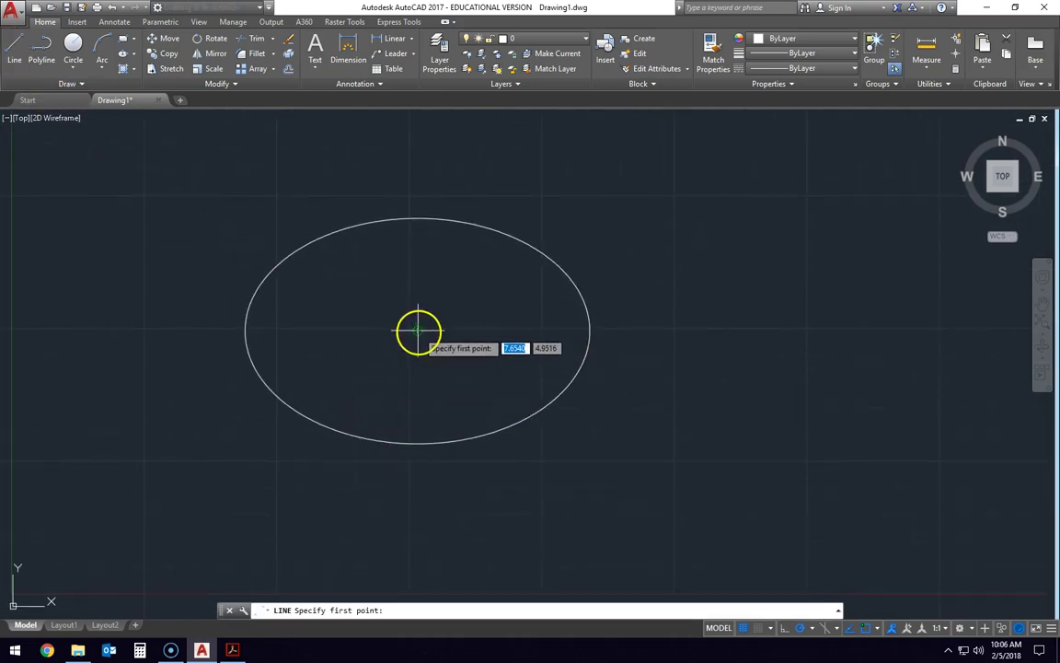
pyautogui.hotkey('alt', 'Tab')
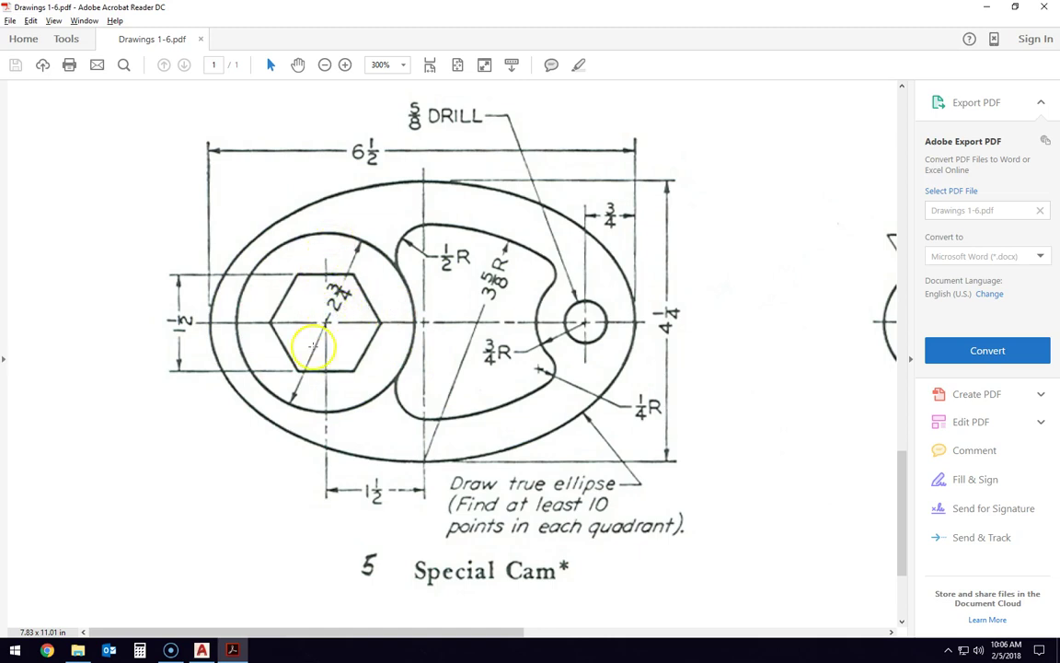
pyautogui.hotkey('alt', 'Tab')
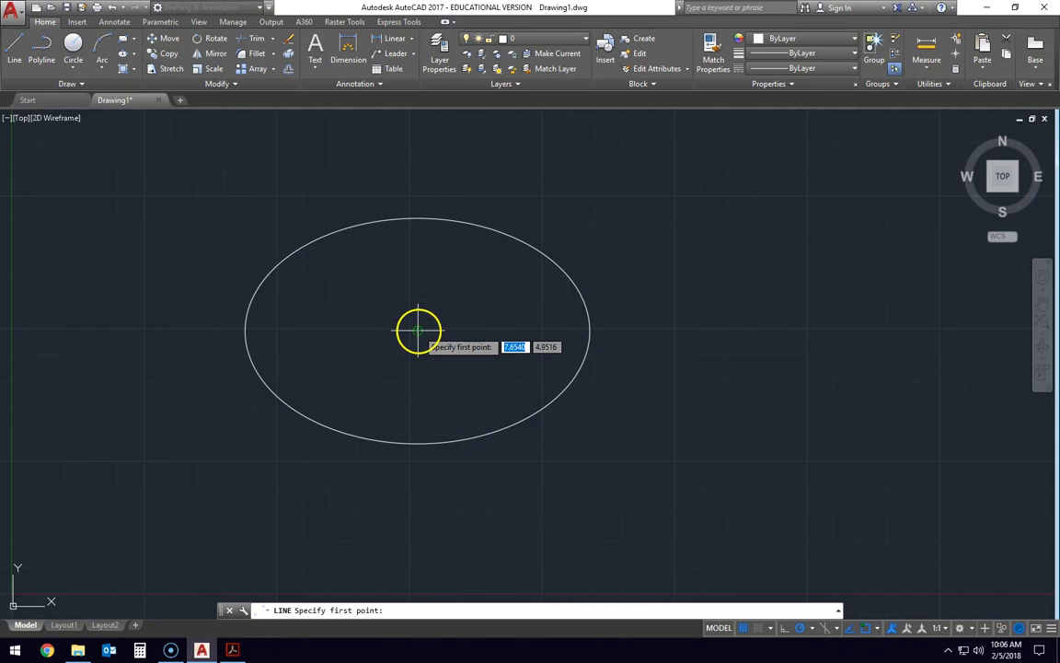
pyautogui.click(417, 330)
pyautogui.write('1.5')
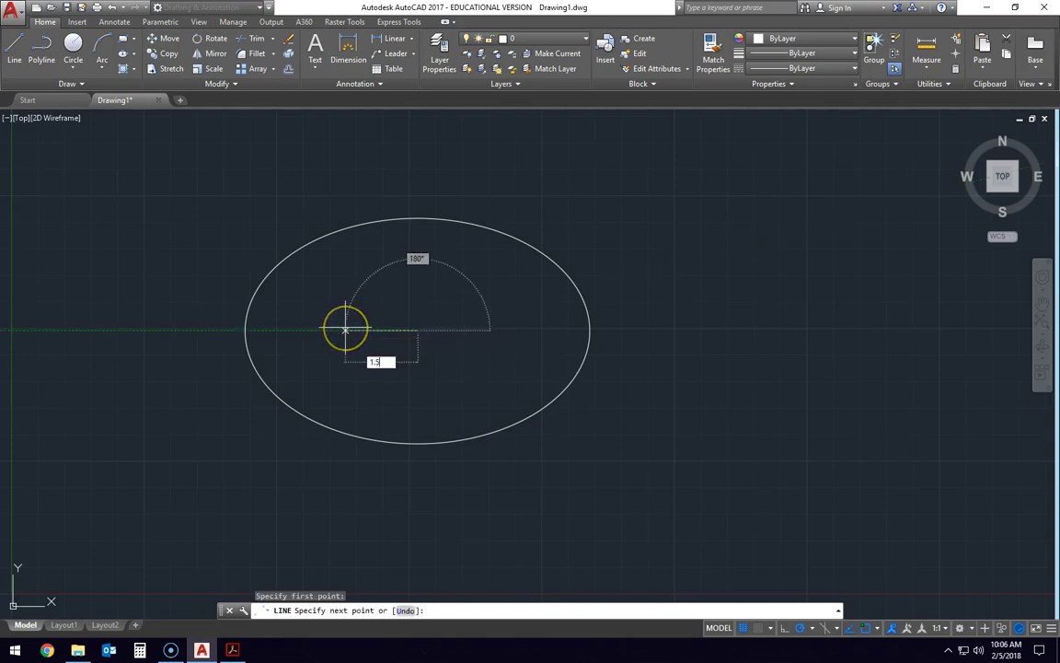
pyautogui.press('Return')
pyautogui.press('Escape')
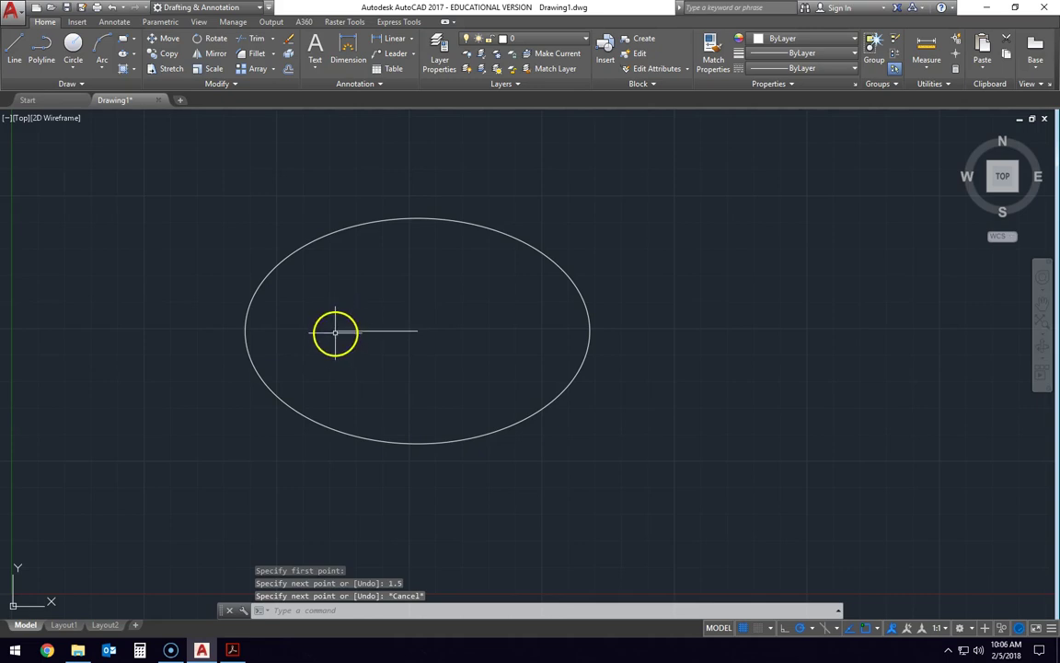
pyautogui.hotkey('alt', 'Tab')
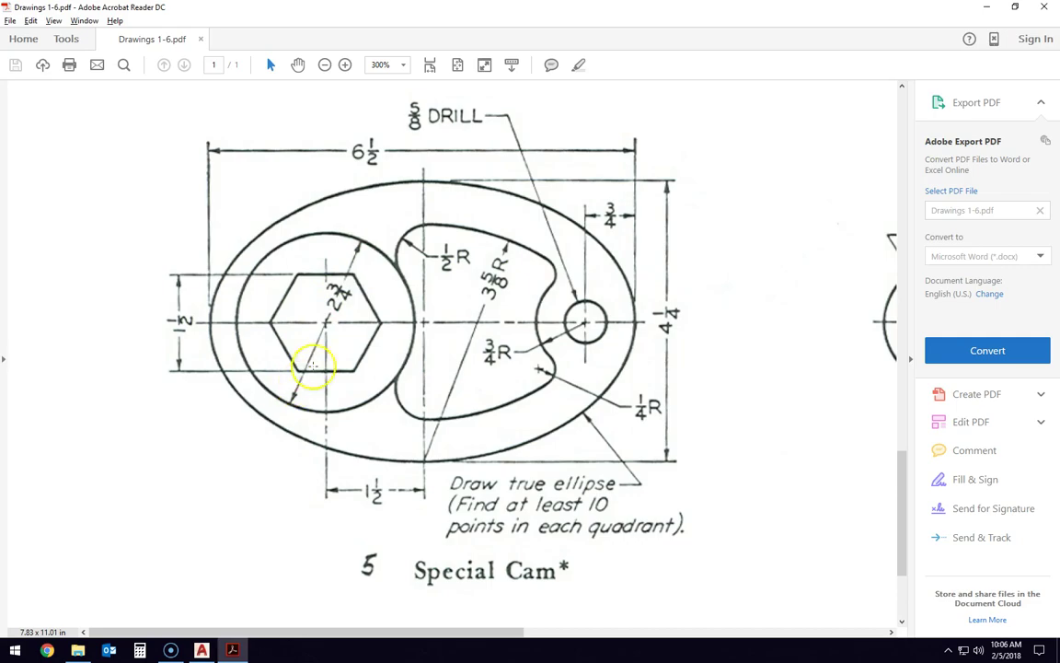
# Step: Draw a 2.75-diameter circle centred on the line's left endpoint
pyautogui.hotkey('alt', 'Tab')
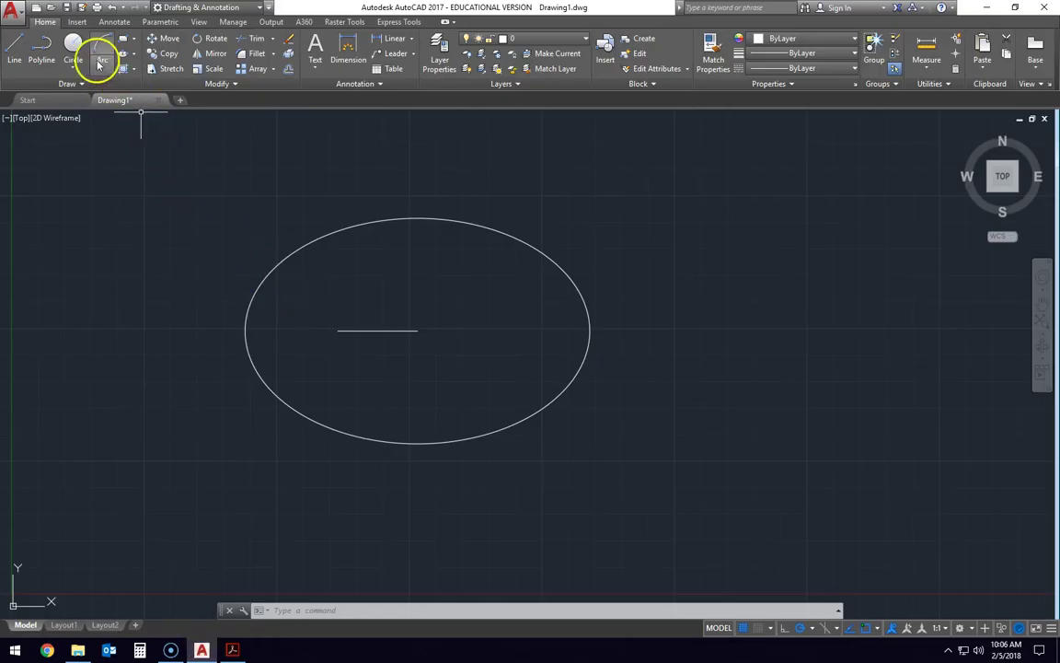
pyautogui.click(81, 67)
pyautogui.click(87, 106)
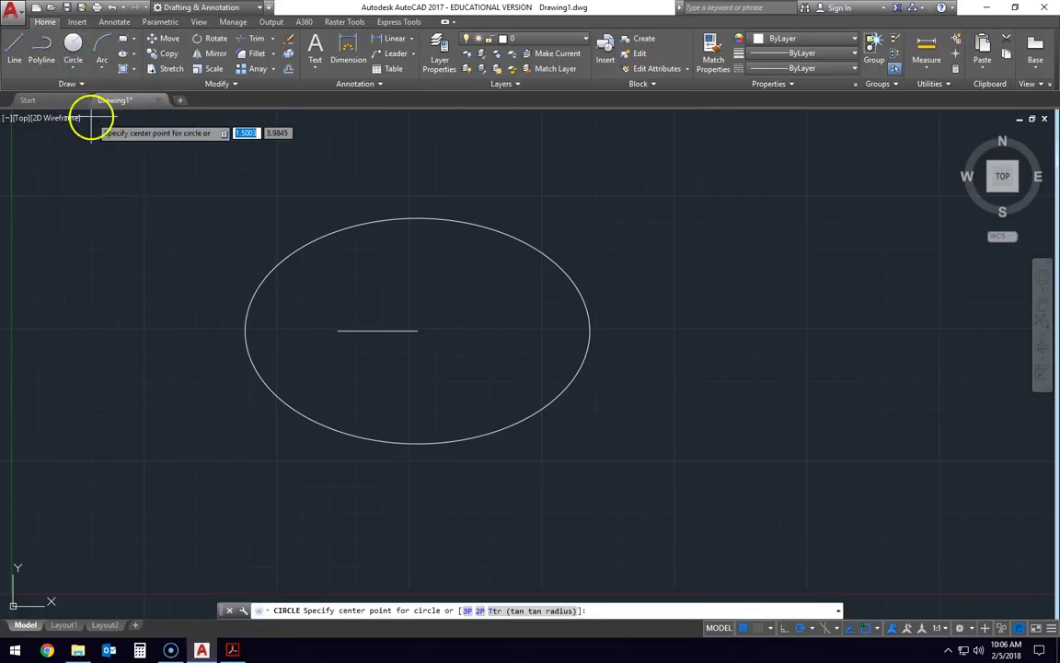
pyautogui.click(338, 329)
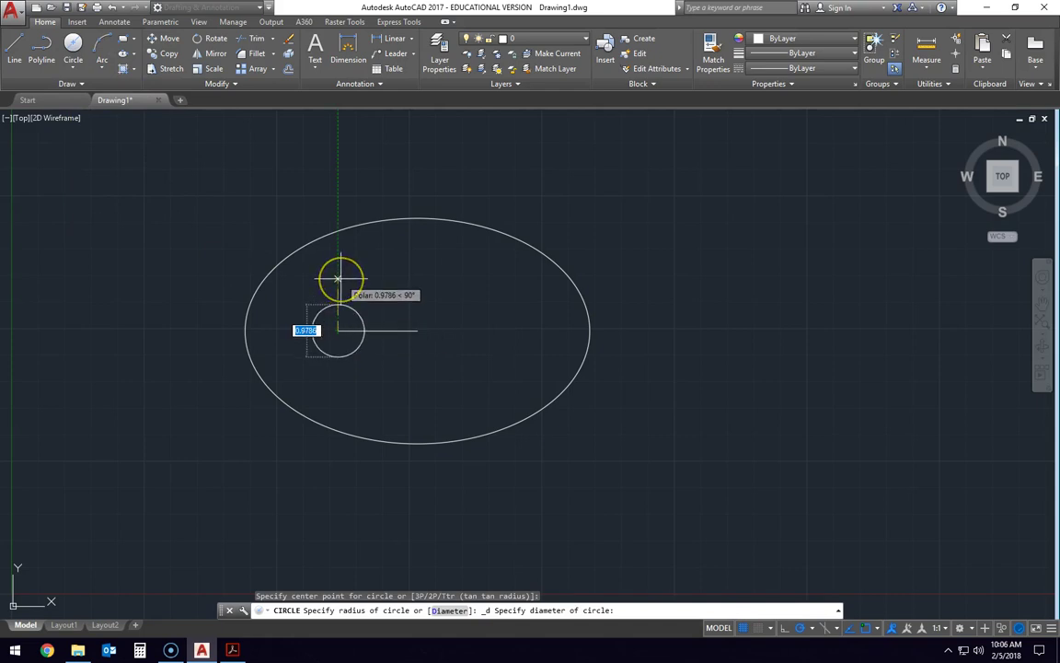
pyautogui.write('2.75')
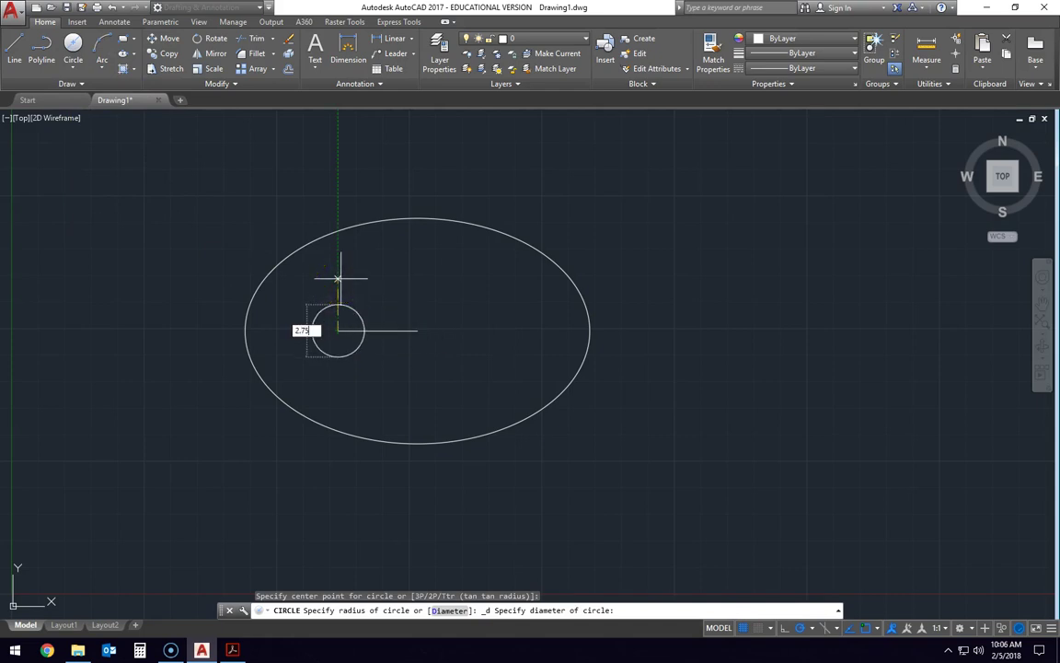
pyautogui.press('Return')
pyautogui.press('Escape')
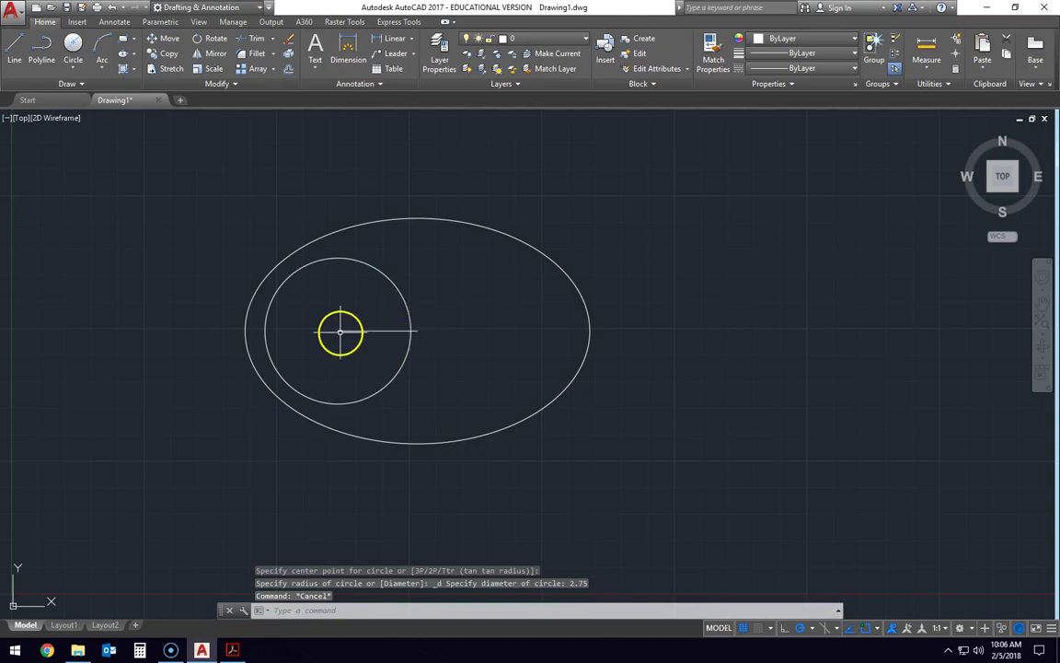
pyautogui.hotkey('alt', 'Tab')
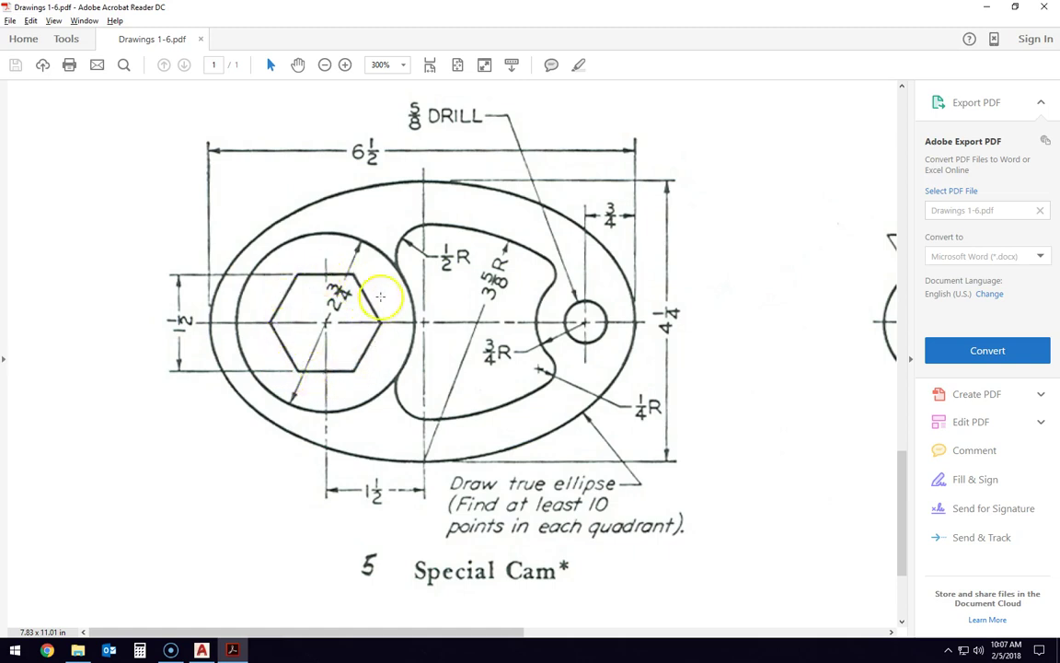
# Step: Start a six-sided polygon at the inner circle's centre, circumscribed about its sizing circle
pyautogui.hotkey('alt', 'Tab')
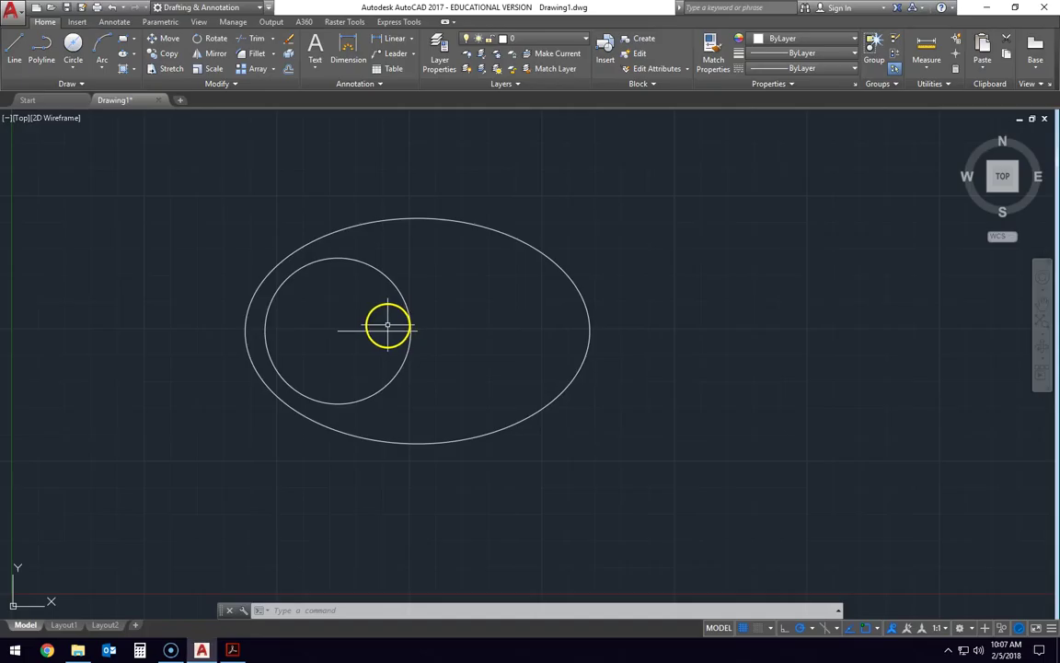
pyautogui.hotkey('alt', 'Tab')
pyautogui.hotkey('alt', 'Tab')
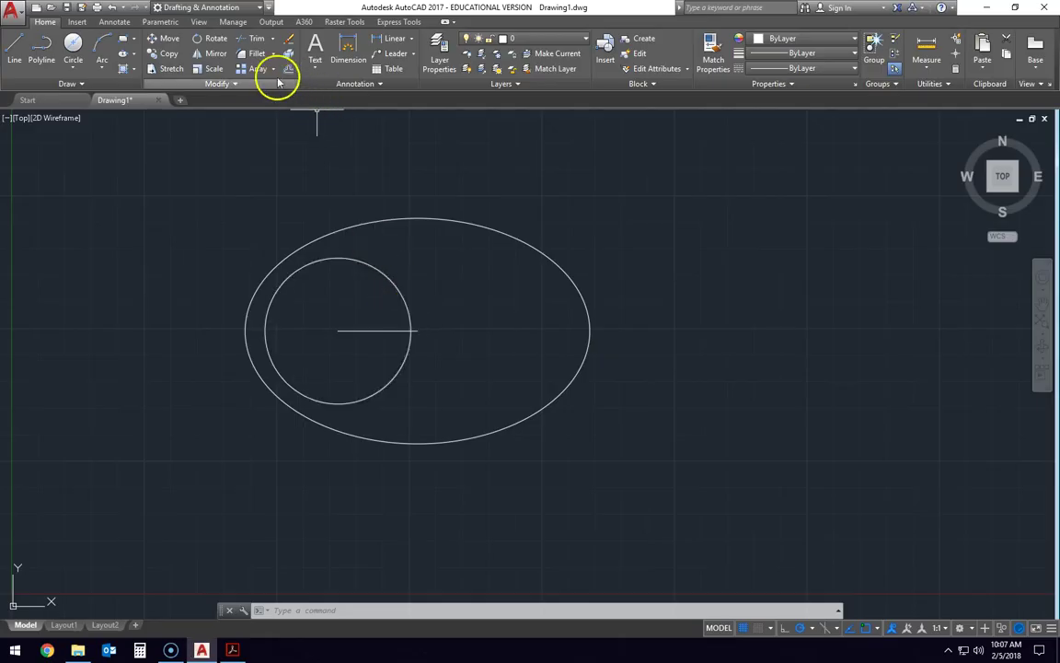
pyautogui.click(135, 40)
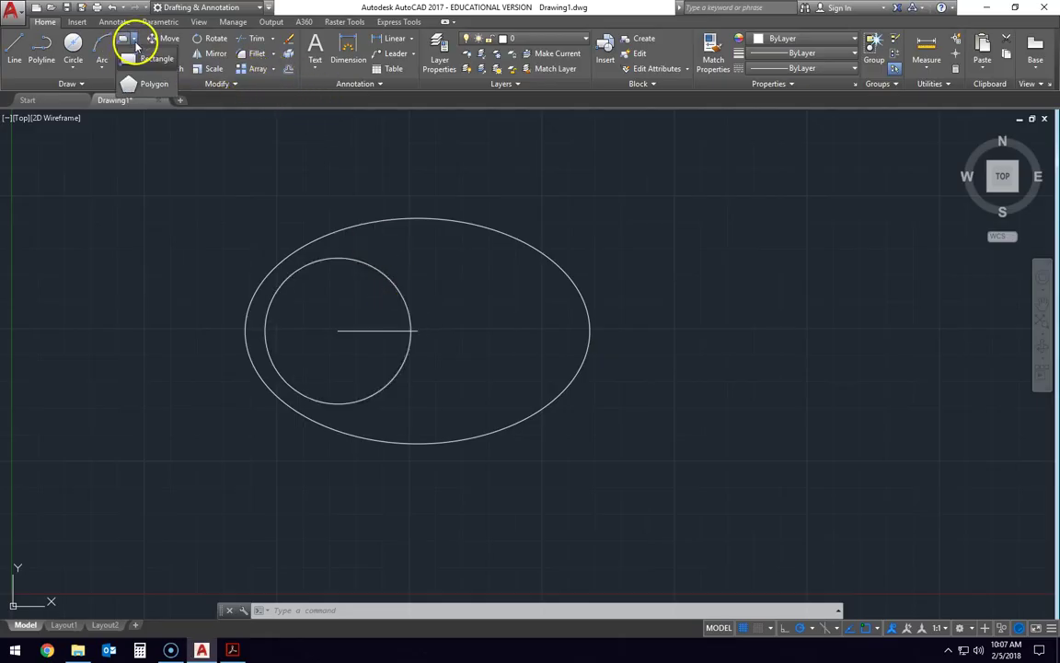
pyautogui.click(144, 89)
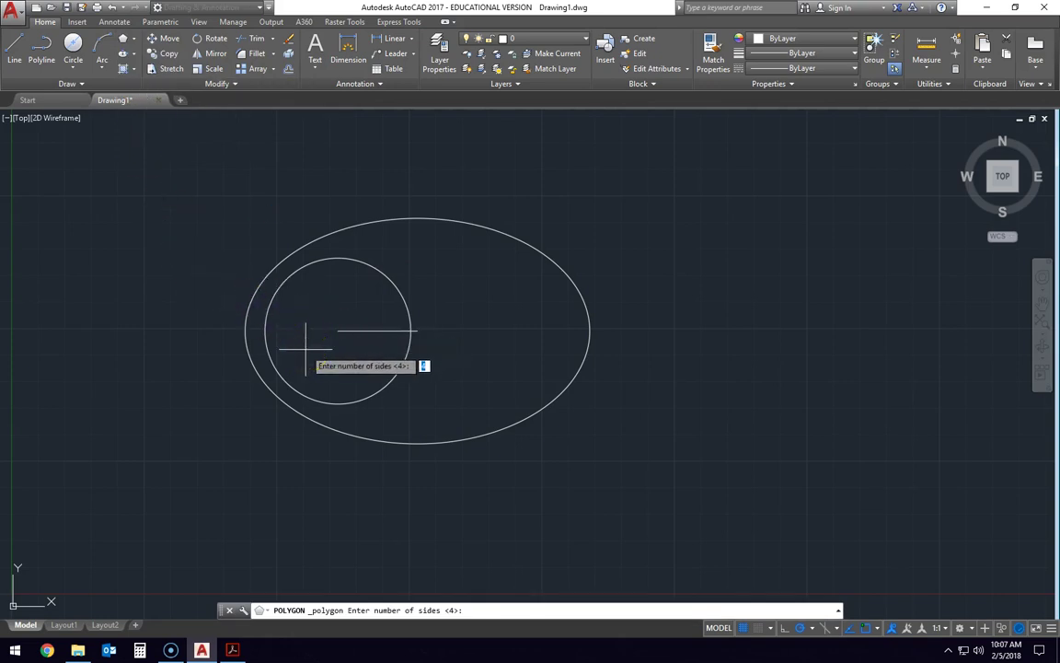
pyautogui.press('Return')
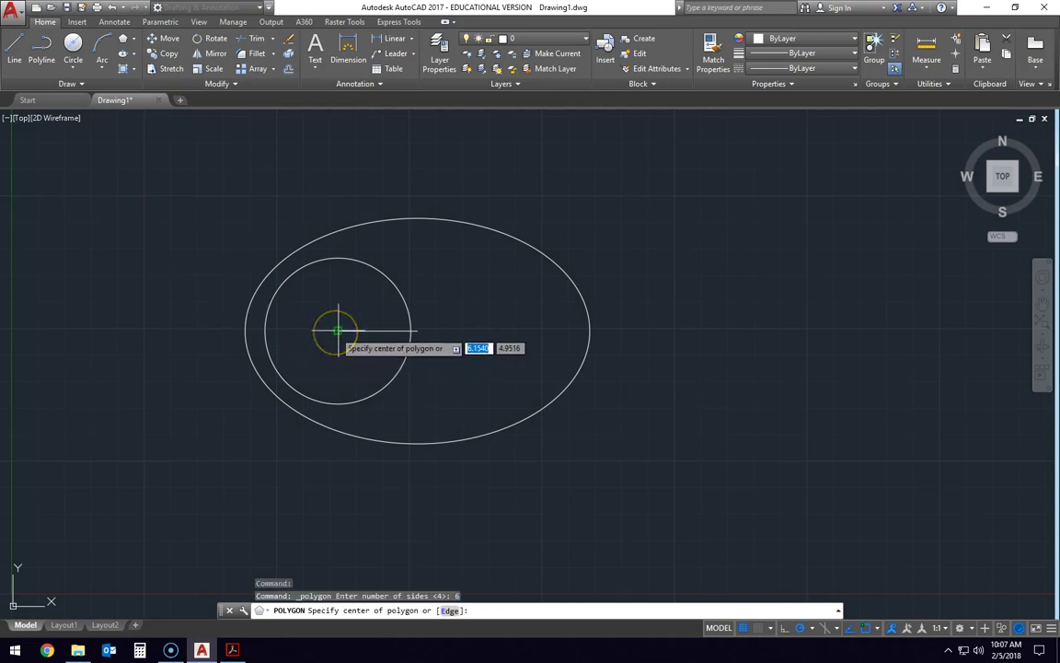
pyautogui.click(337, 329)
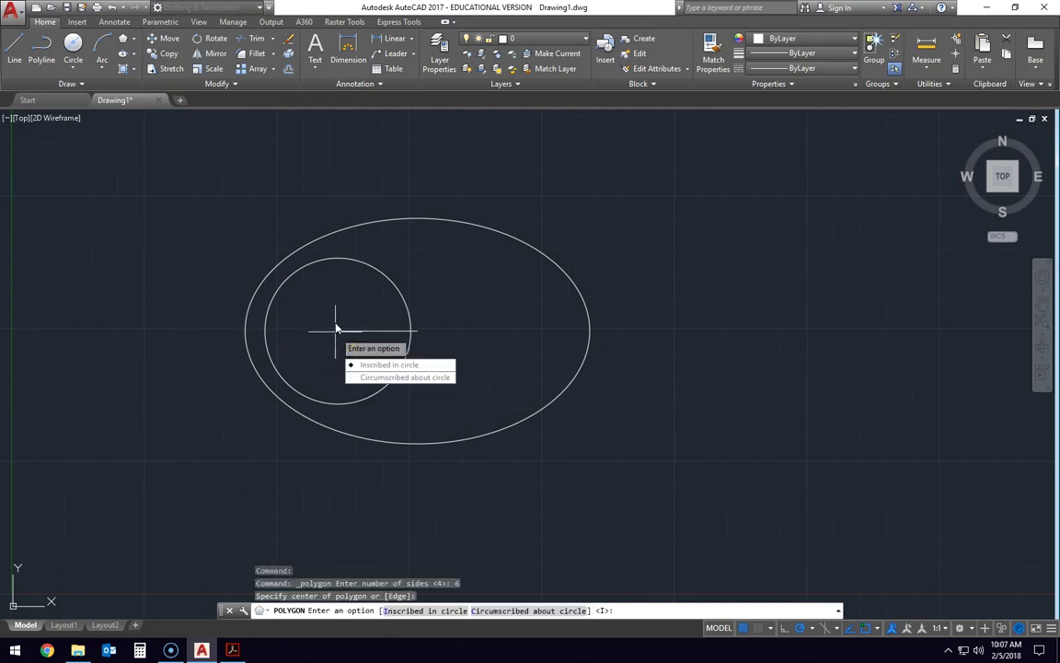
pyautogui.click(375, 383)
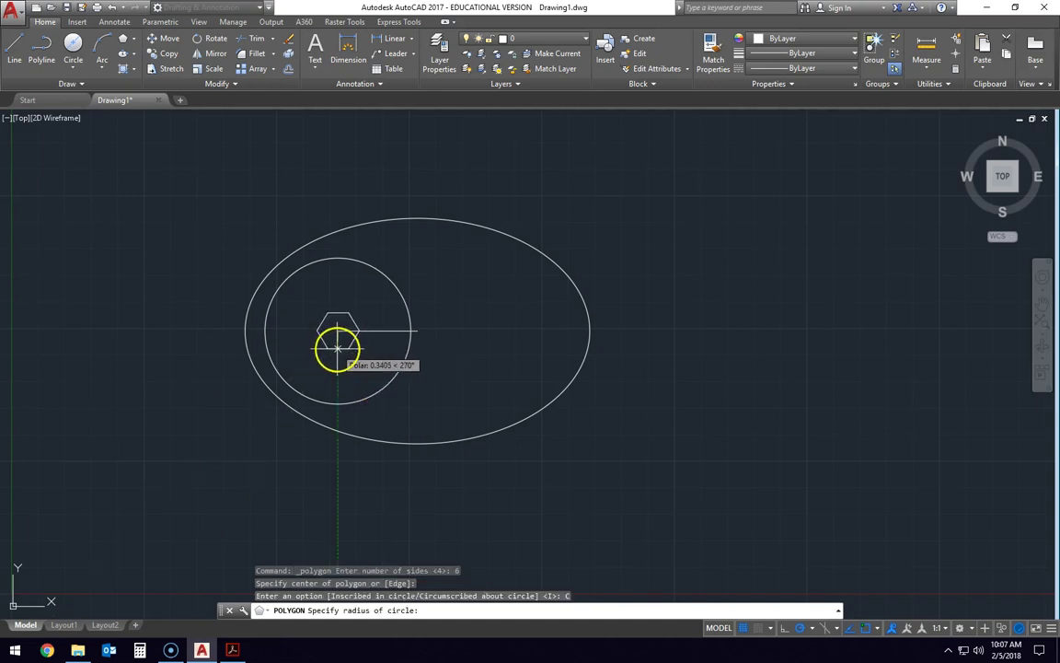
pyautogui.hotkey('alt', 'Tab')
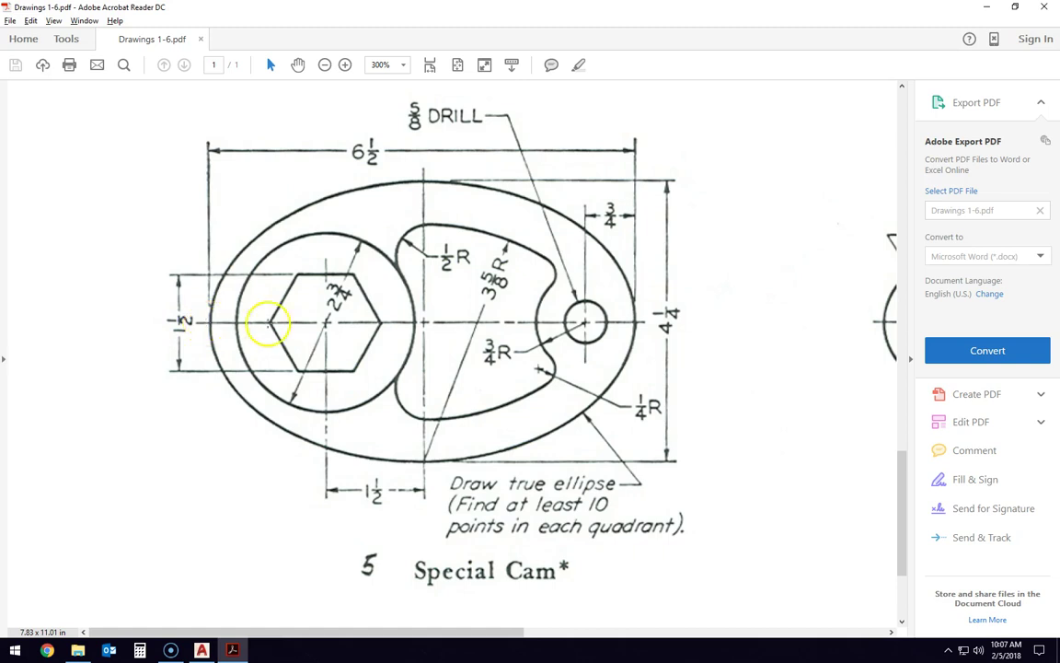
pyautogui.hotkey('alt', 'Tab')
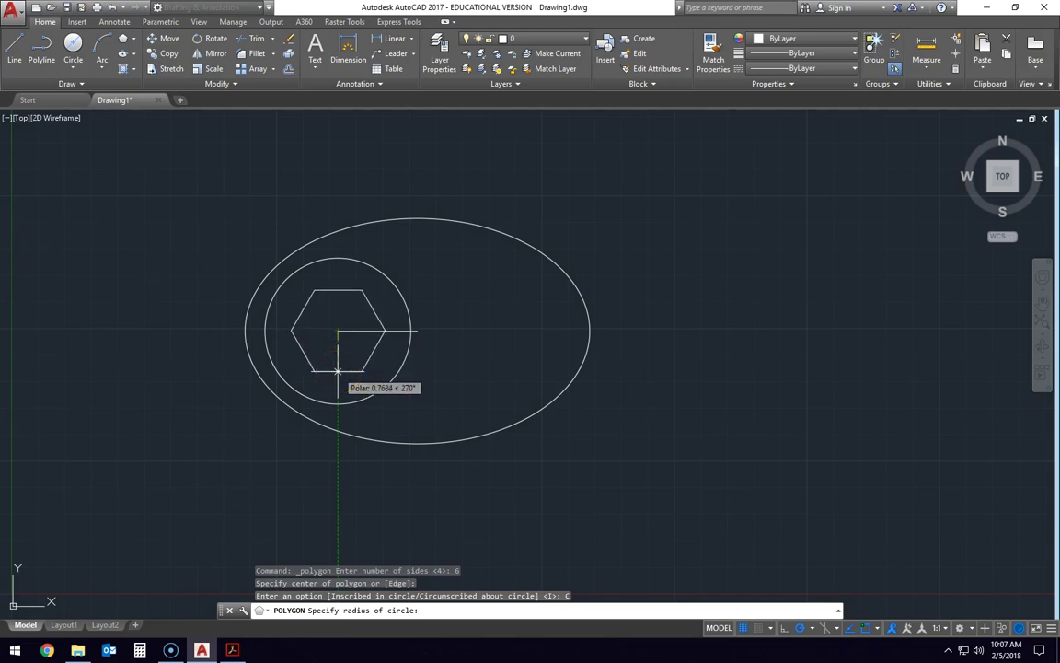
# Step: Give the hexagon a 0.75 radius, then measure it across the flats against the PDF
pyautogui.write('.75')
pyautogui.press('Return')
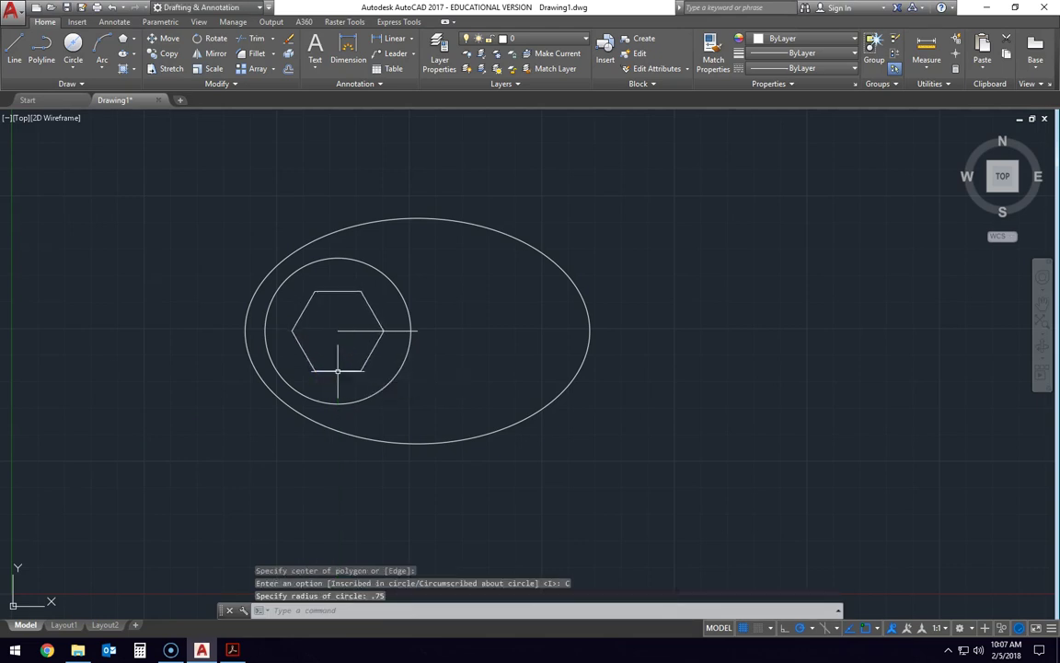
pyautogui.click(925, 46)
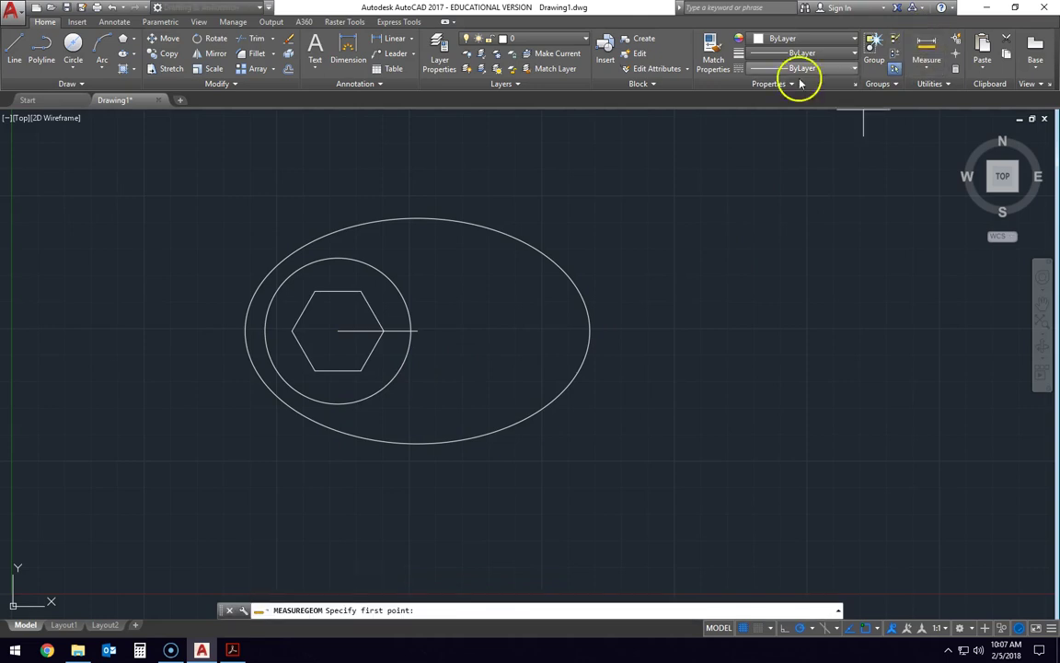
pyautogui.click(314, 291)
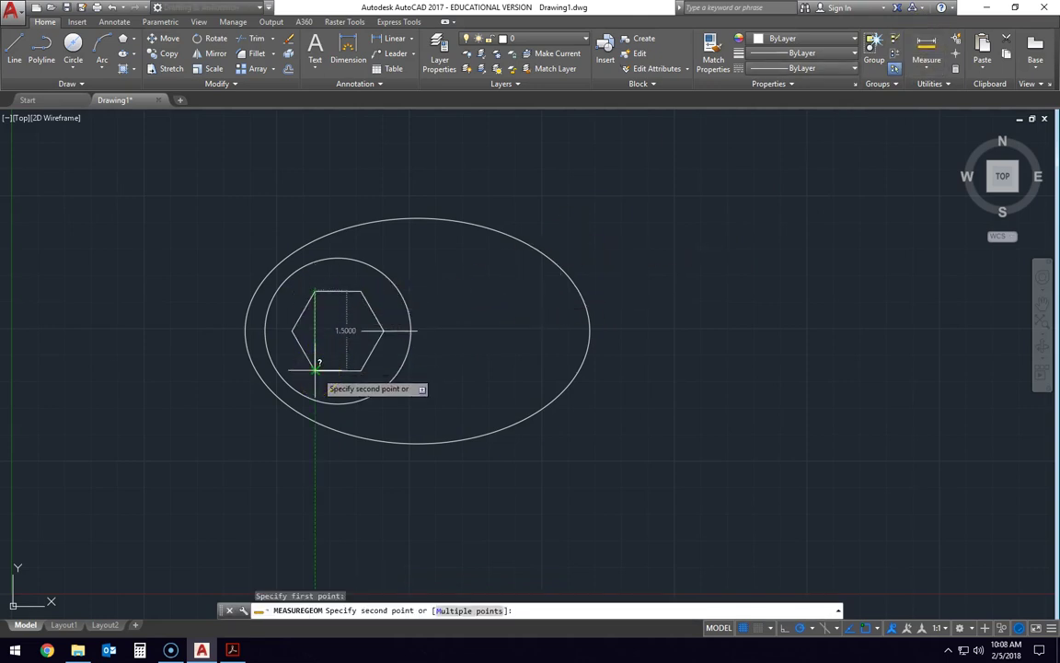
pyautogui.click(315, 369)
pyautogui.hotkey('alt', 'Tab')
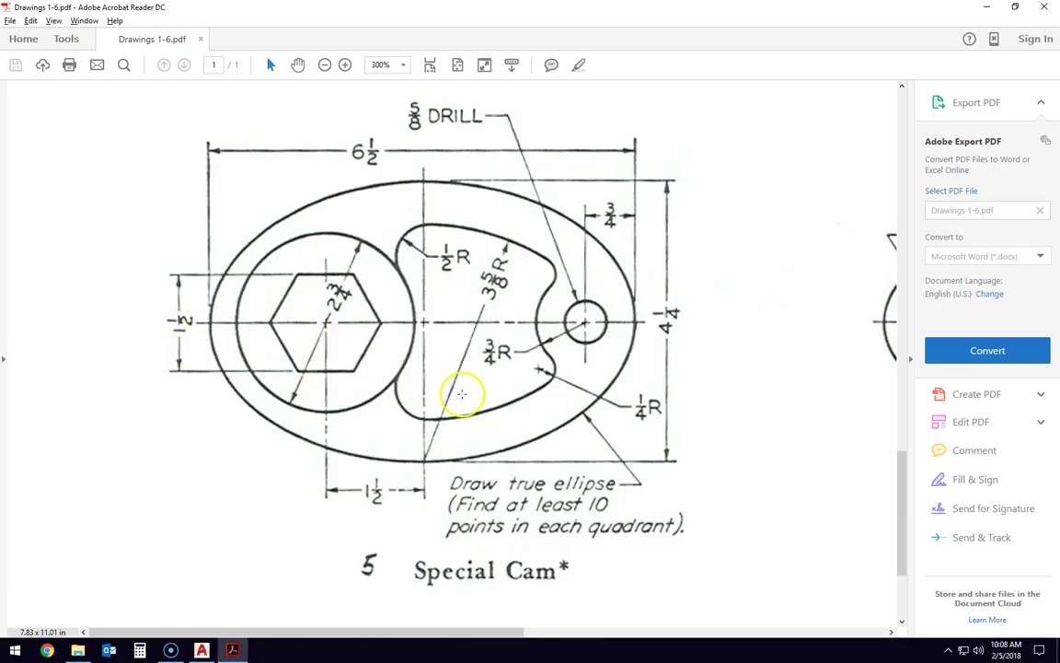
pyautogui.hotkey('alt', 'Tab')
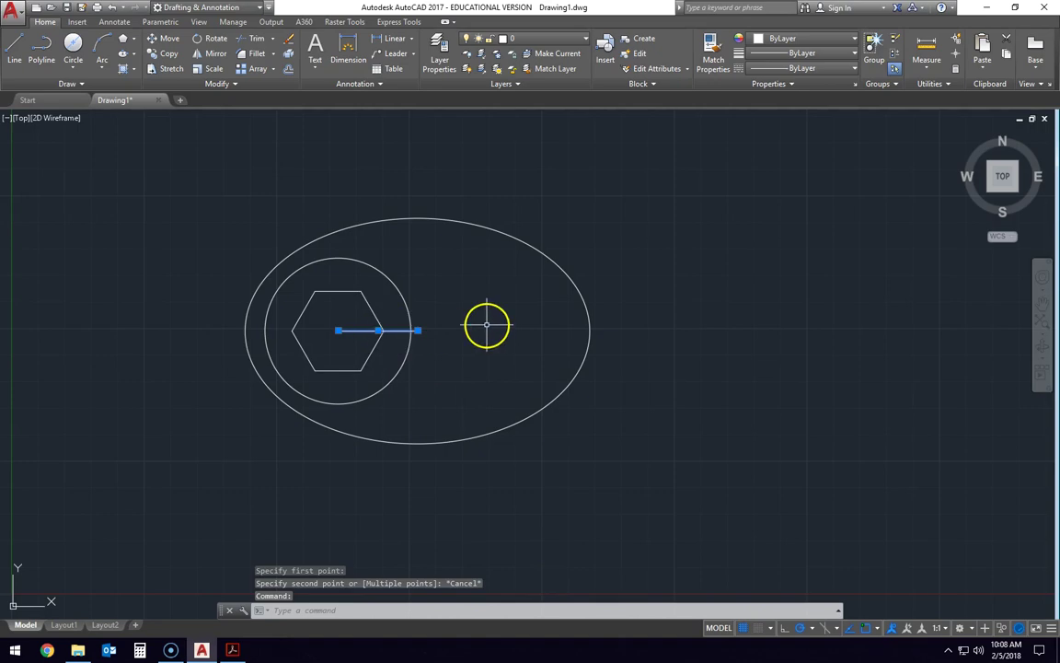
pyautogui.hotkey('alt', 'Tab')
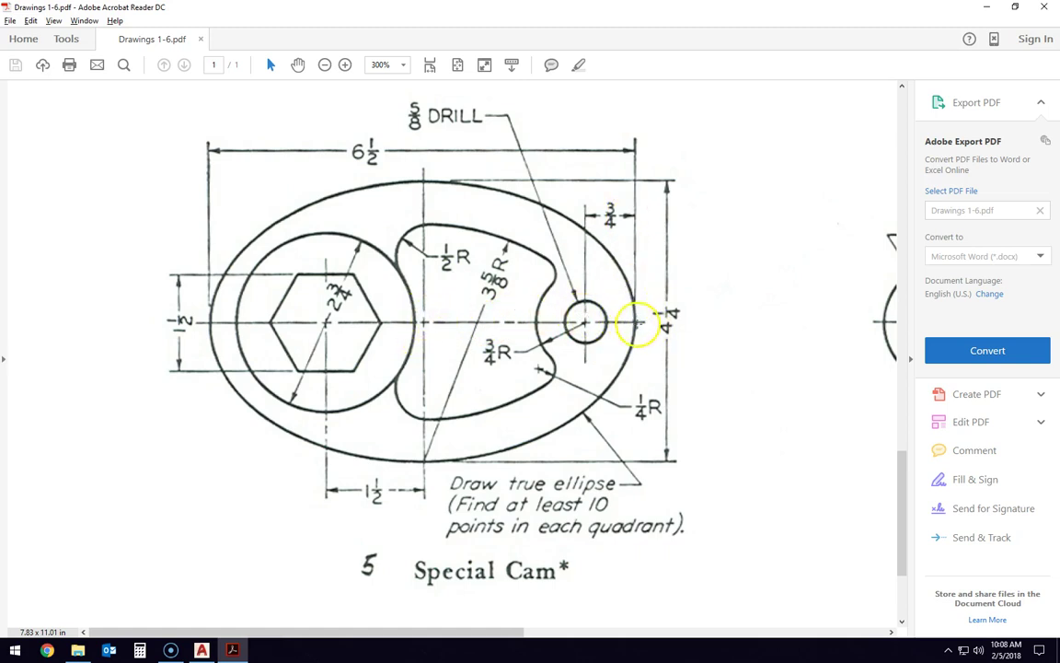
# Step: Draw a 0.75-long helper line inward from the ellipse's right quadrant
pyautogui.hotkey('alt', 'Tab')
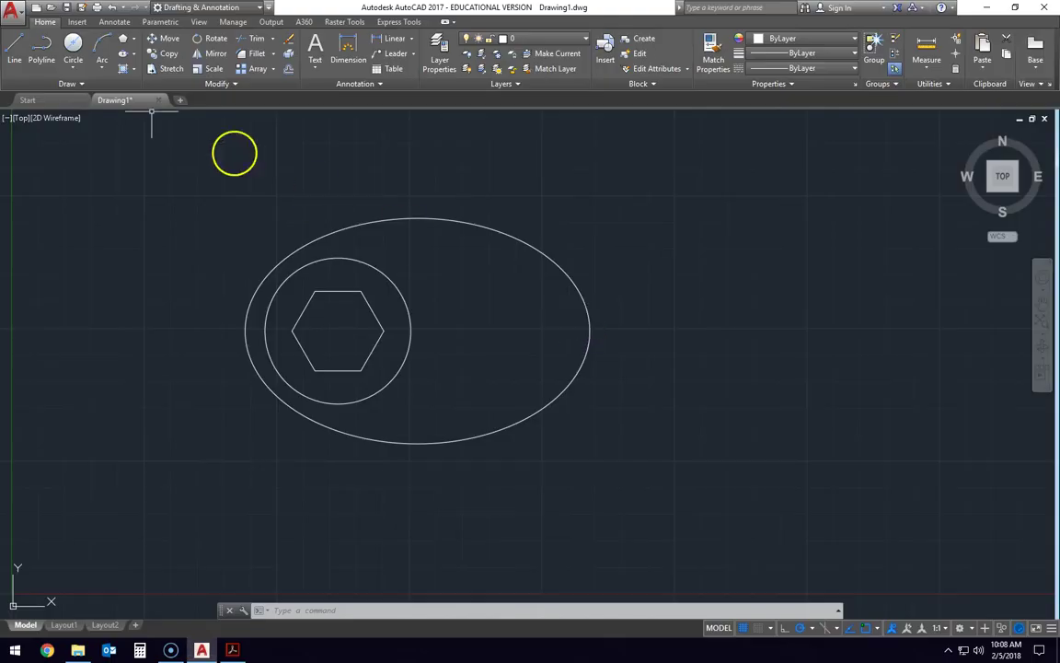
pyautogui.click(14, 48)
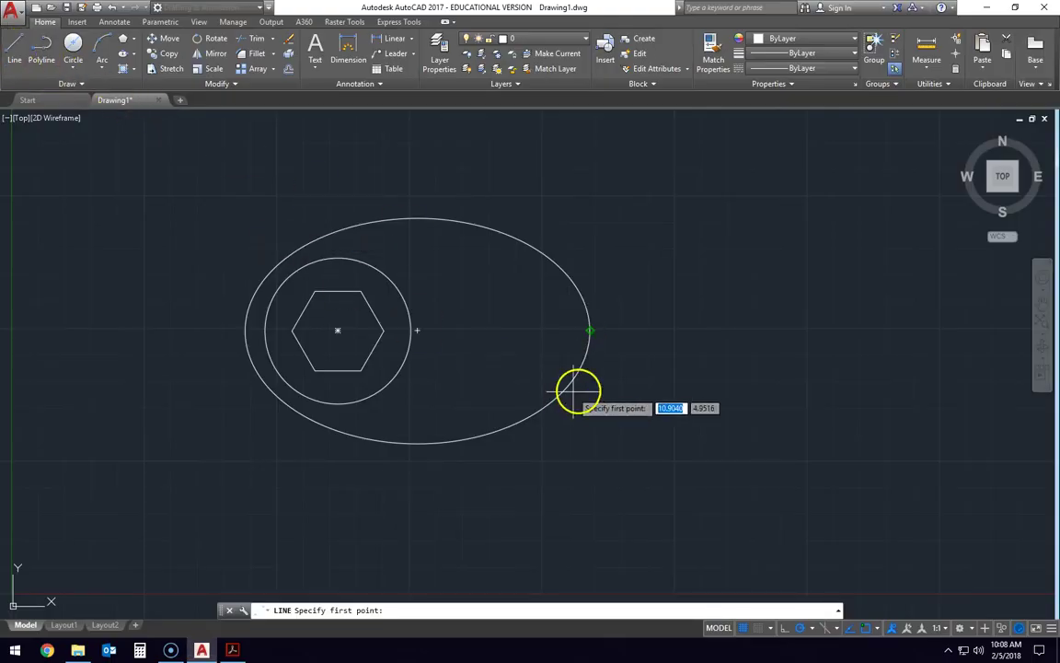
pyautogui.click(590, 329)
pyautogui.press('BackSpace')
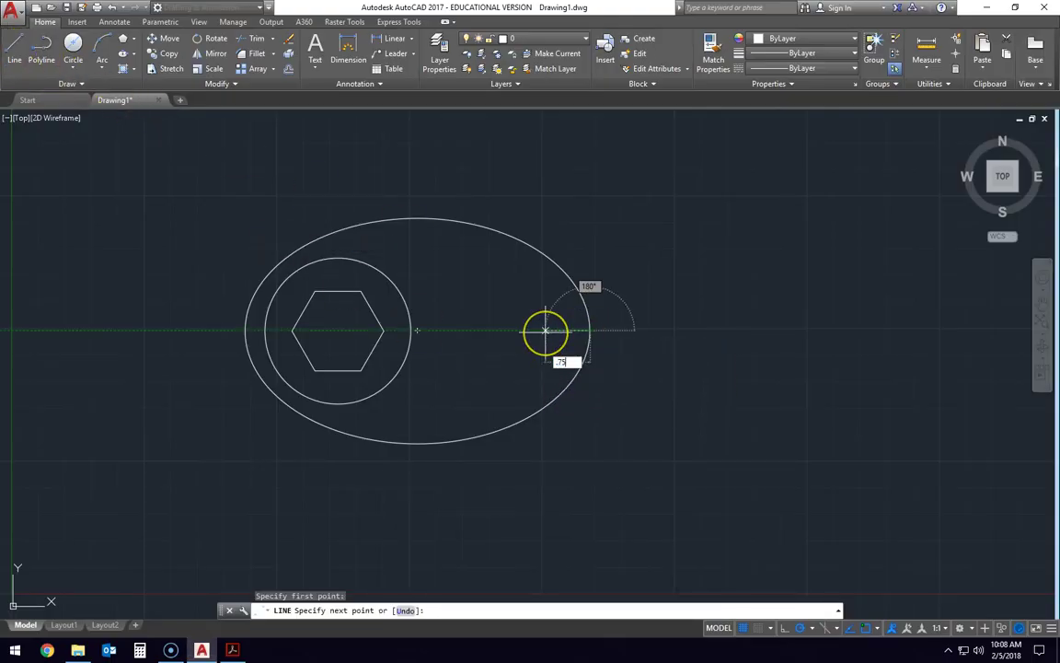
pyautogui.write('.75')
pyautogui.press('Return')
pyautogui.press('Return')
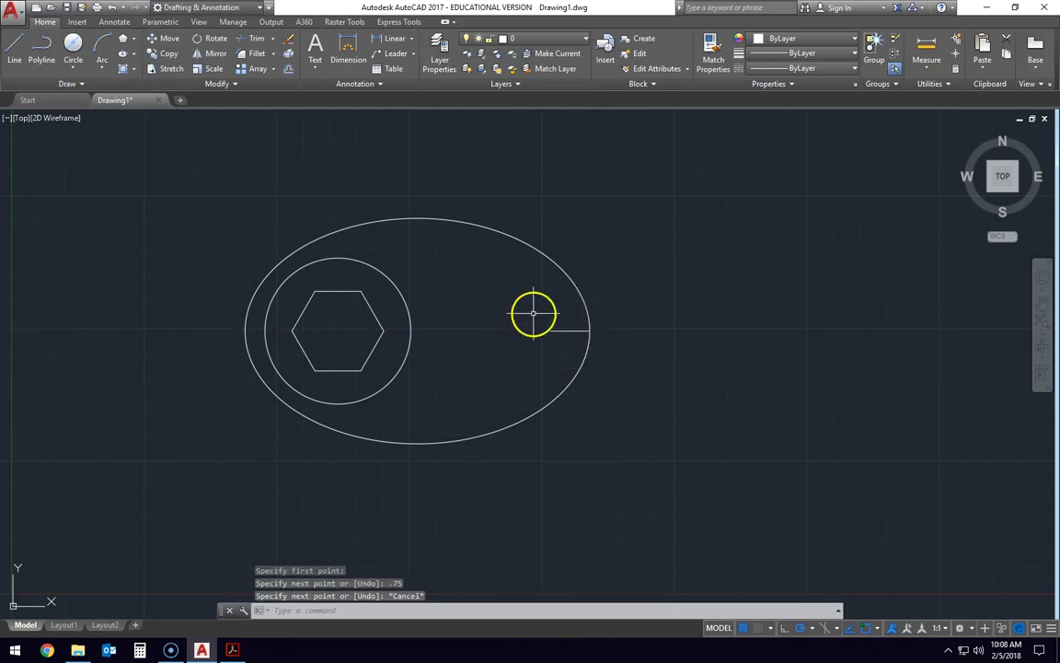
pyautogui.hotkey('alt', 'Tab')
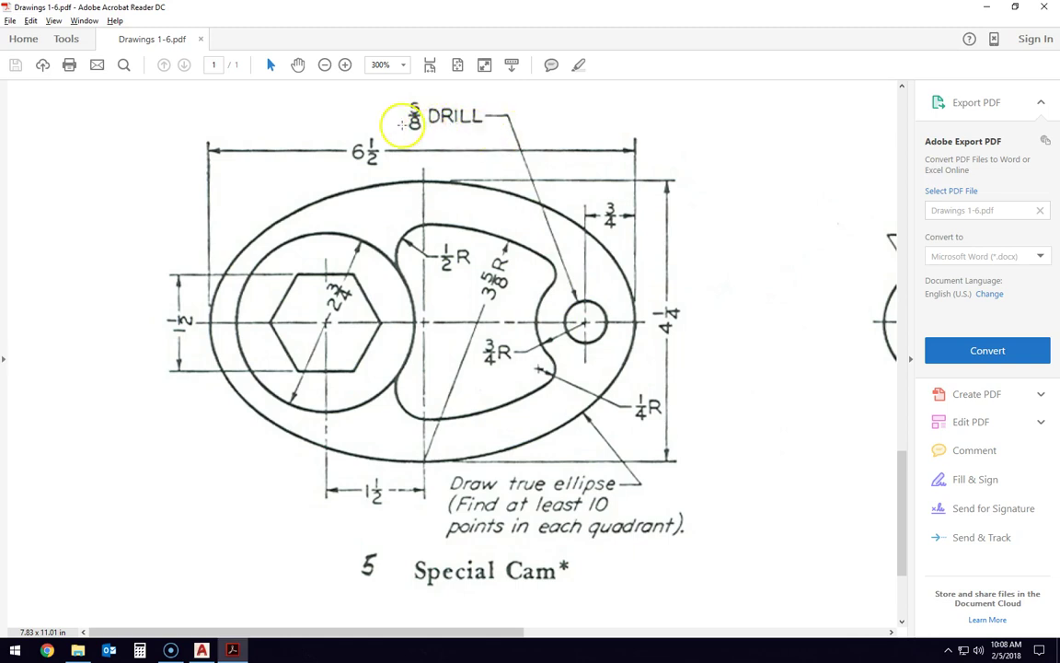
# Step: Draw a 5/8-diameter drill-hole circle at the helper line's inner end
pyautogui.hotkey('alt', 'Tab')
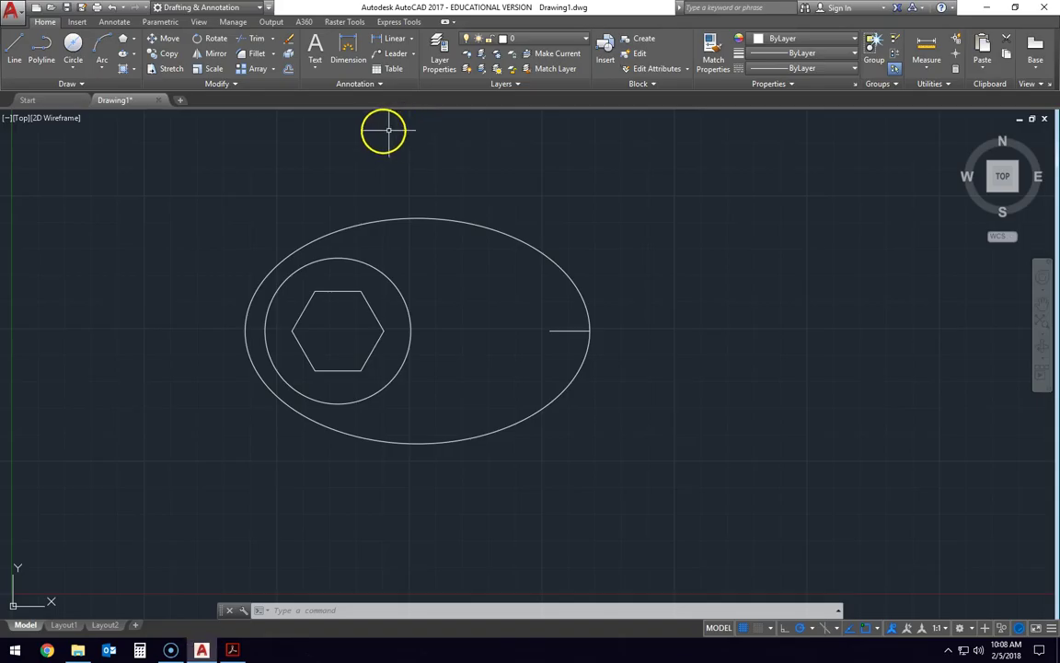
pyautogui.click(73, 46)
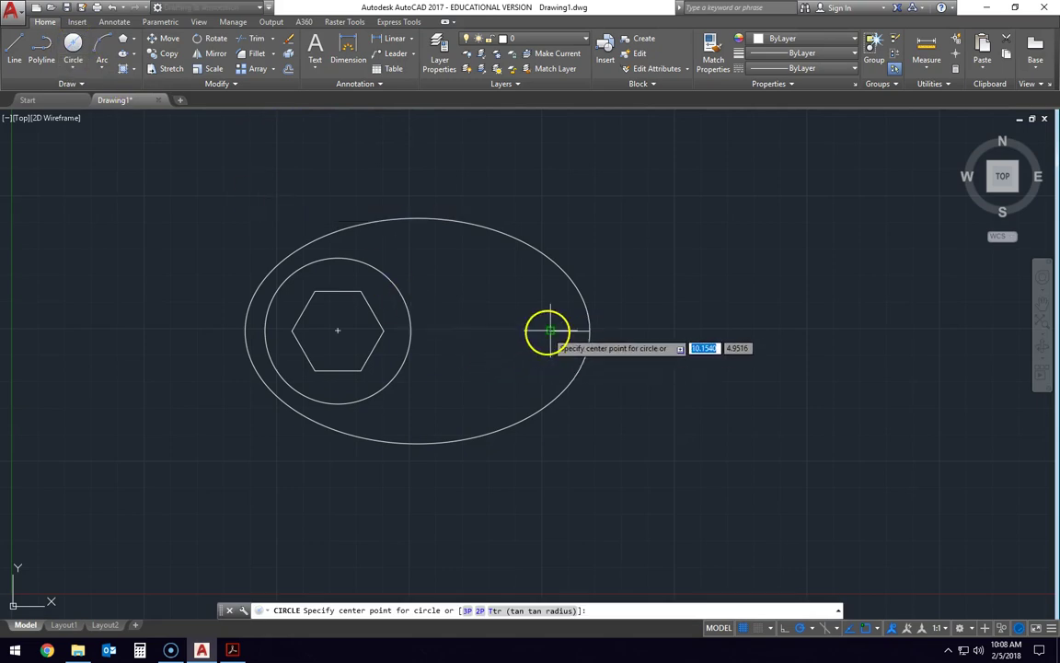
pyautogui.click(549, 329)
pyautogui.write('d')
pyautogui.press('Return')
pyautogui.write('5')
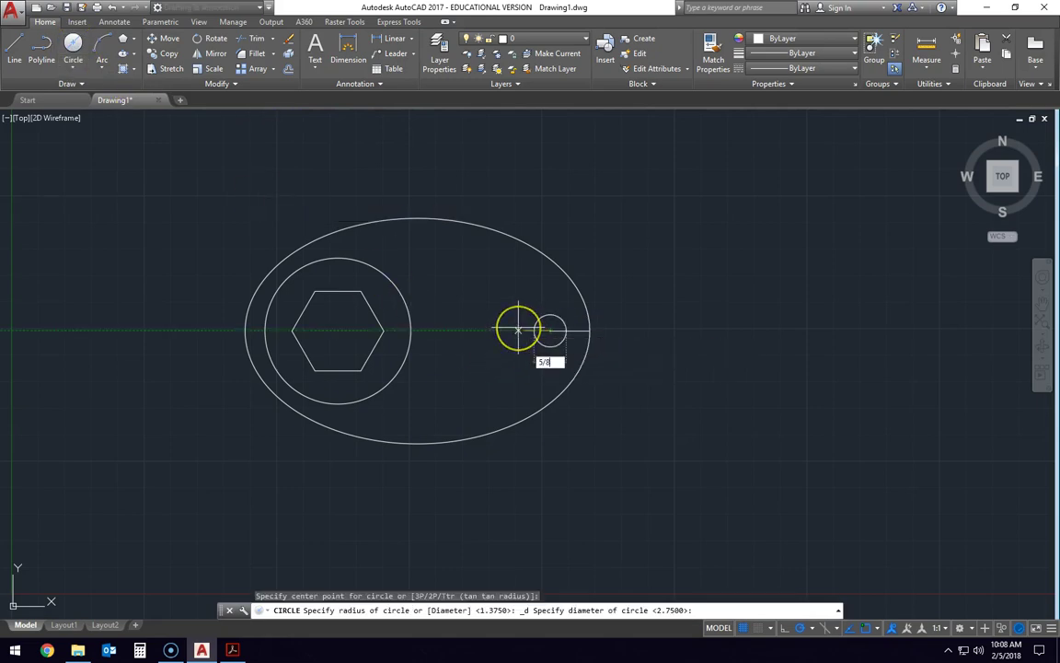
pyautogui.write('/8')
pyautogui.press('Return')
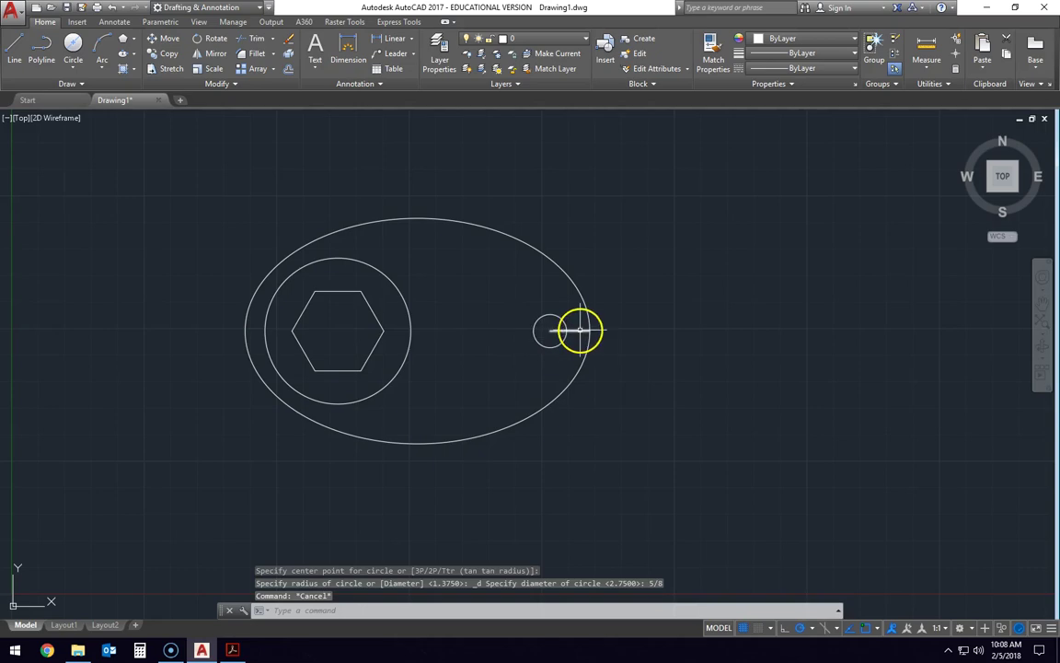
# Step: Erase the temporary horizontal helper line
pyautogui.click(577, 329)
pyautogui.press('Delete')
pyautogui.hotkey('alt', 'Tab')
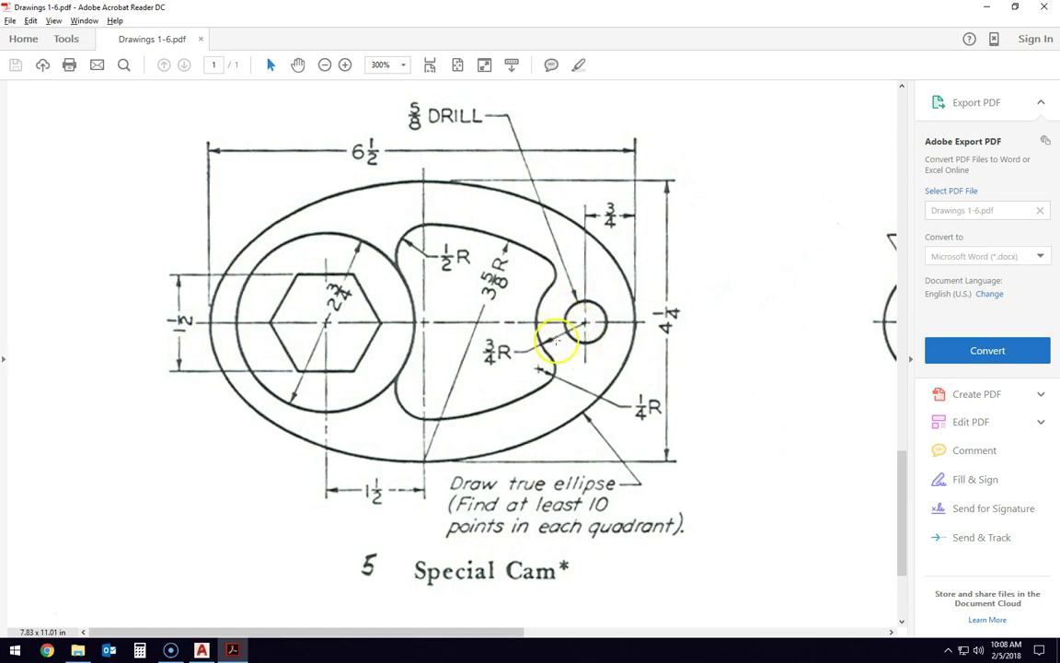
# Step: Draw a 0.75-radius circle concentric with the 5/8 drill hole
pyautogui.hotkey('alt', 'Tab')
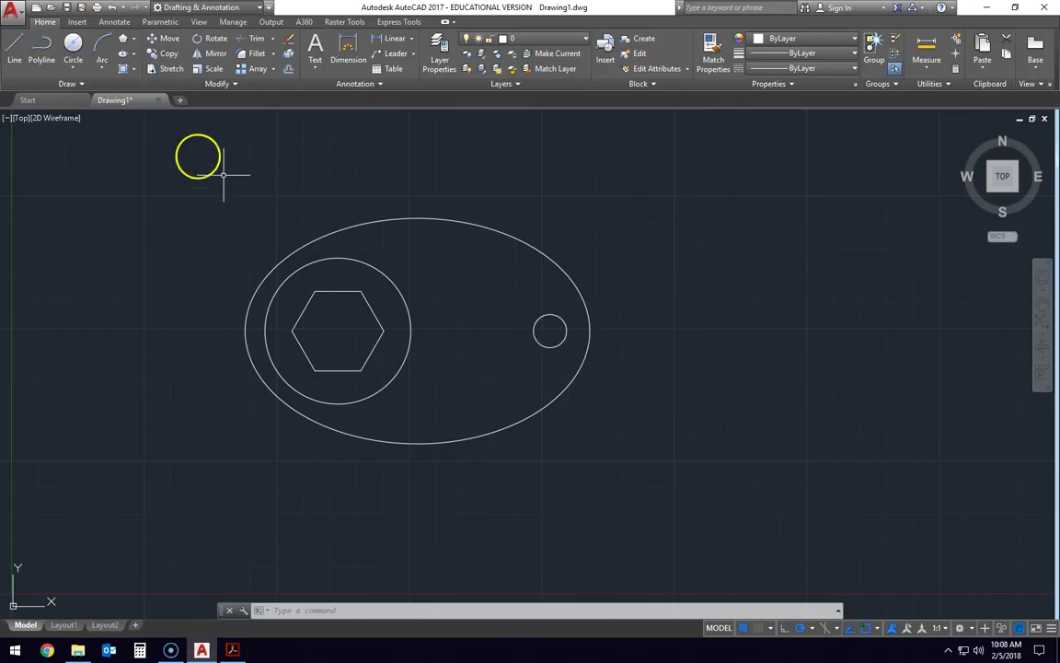
pyautogui.click(74, 63)
pyautogui.click(97, 92)
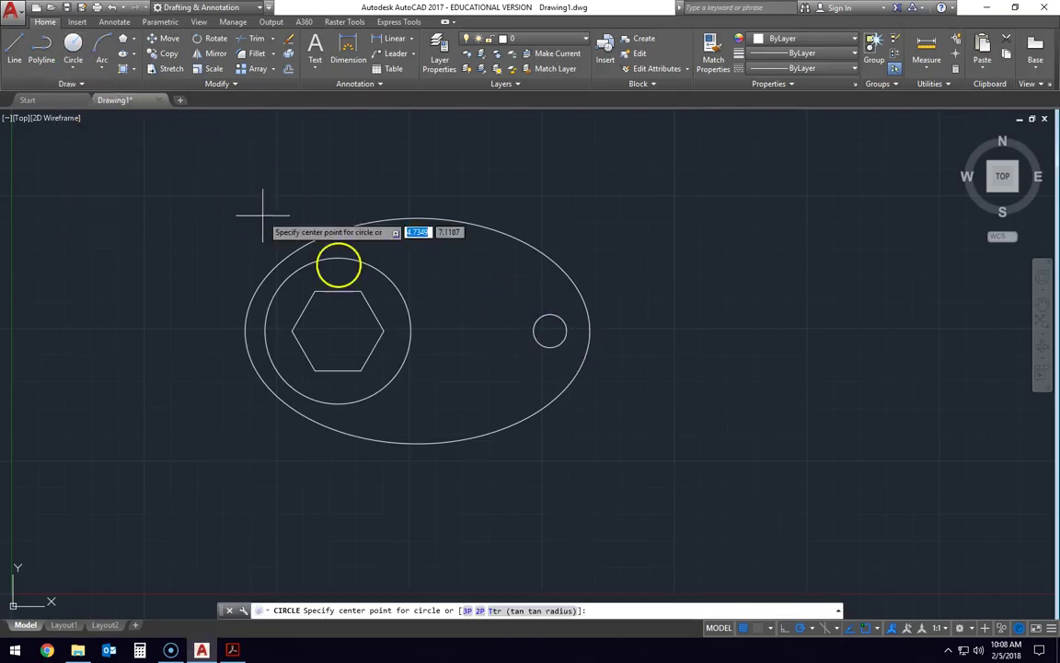
pyautogui.click(550, 329)
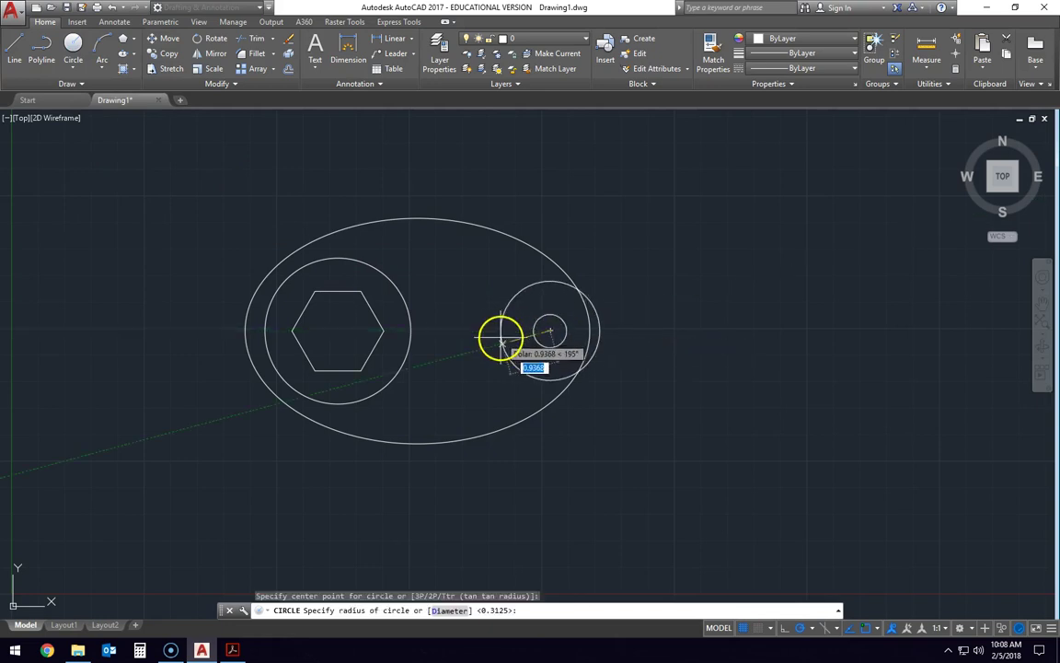
pyautogui.press('Return')
pyautogui.press('Escape')
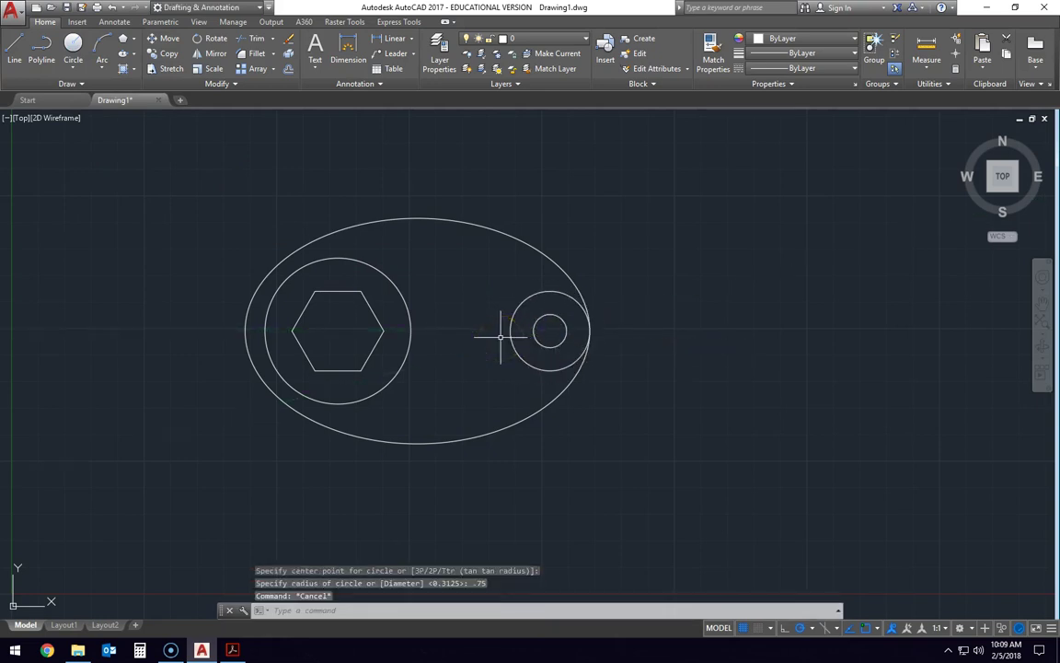
pyautogui.press('Escape')
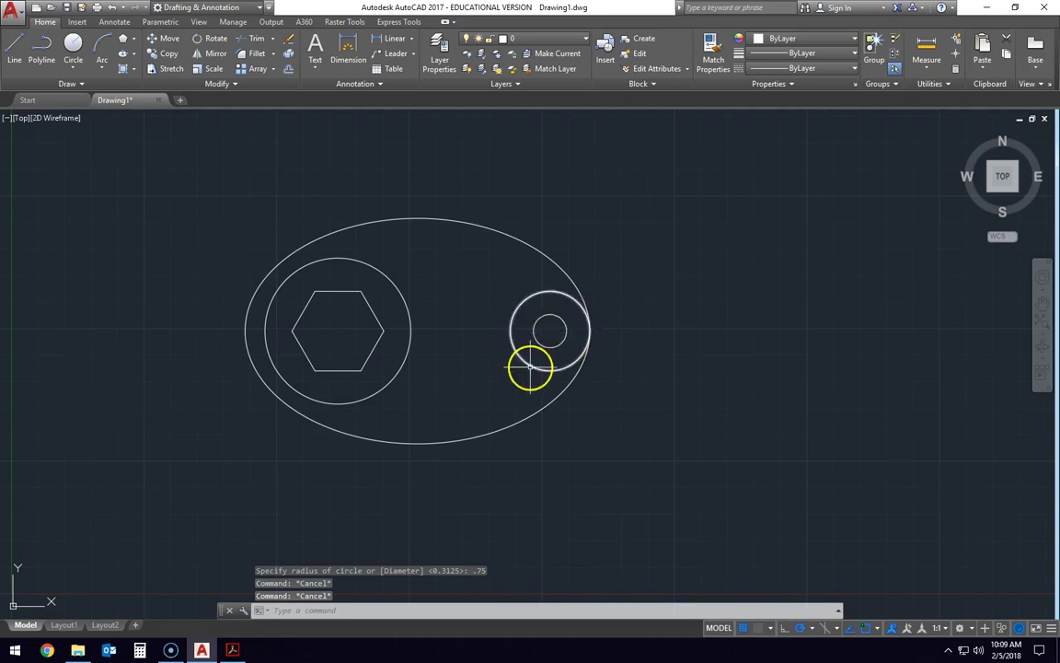
pyautogui.scroll(5, 593, 326)
pyautogui.scroll(2, 566, 329)
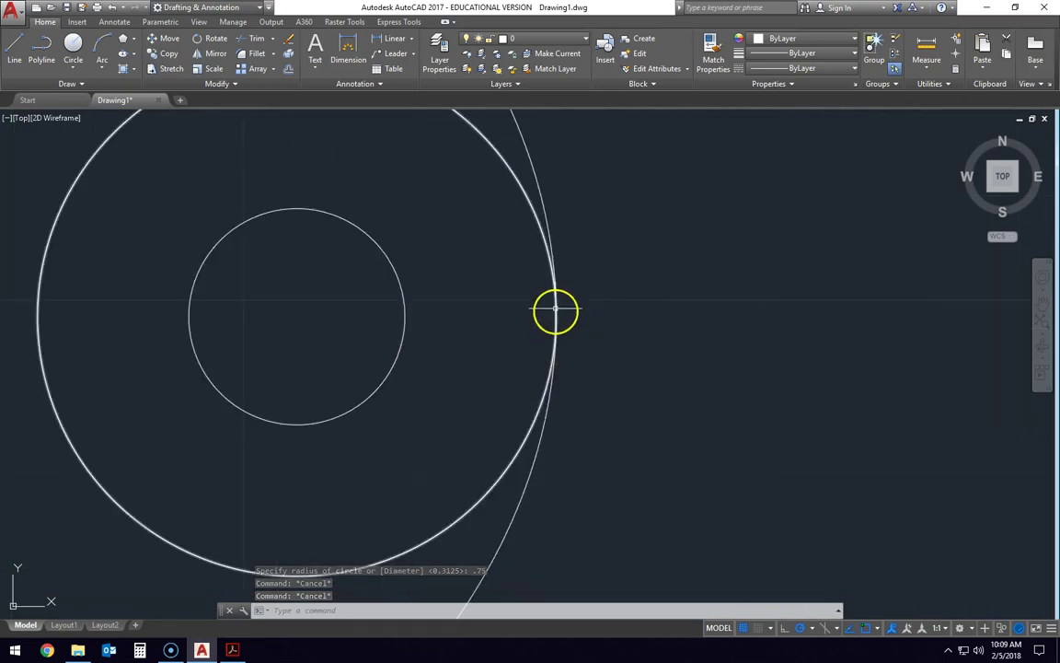
pyautogui.scroll(-6, 554, 310)
pyautogui.scroll(1, 552, 315)
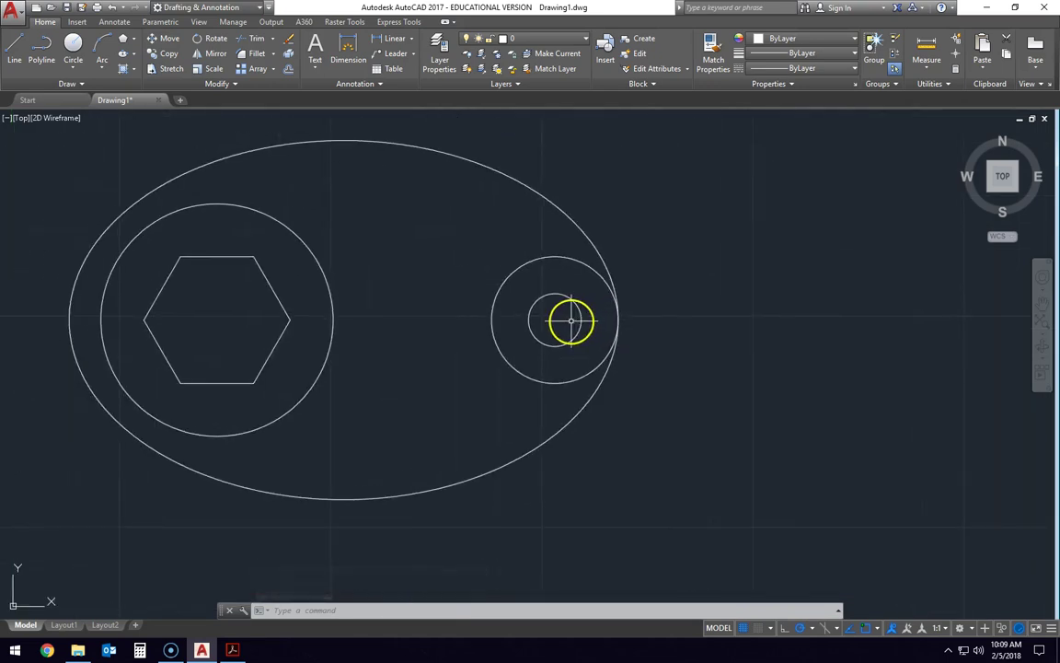
pyautogui.hotkey('alt', 'Tab')
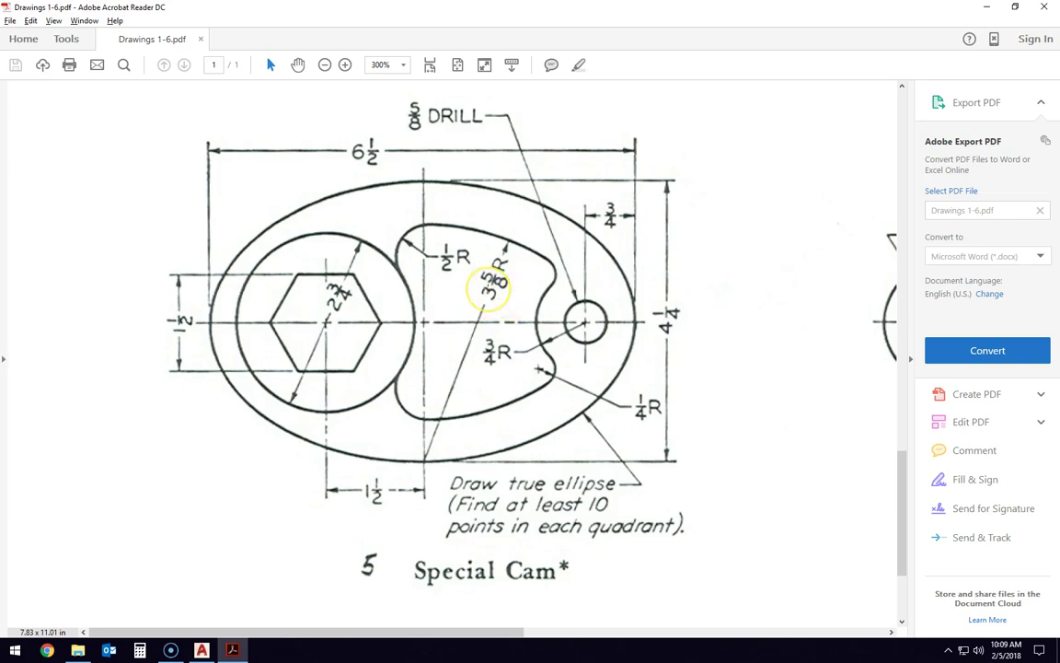
# Step: Draw a 3-5/8-radius circle centred on the ellipse's bottom quadrant
pyautogui.hotkey('alt', 'Tab')
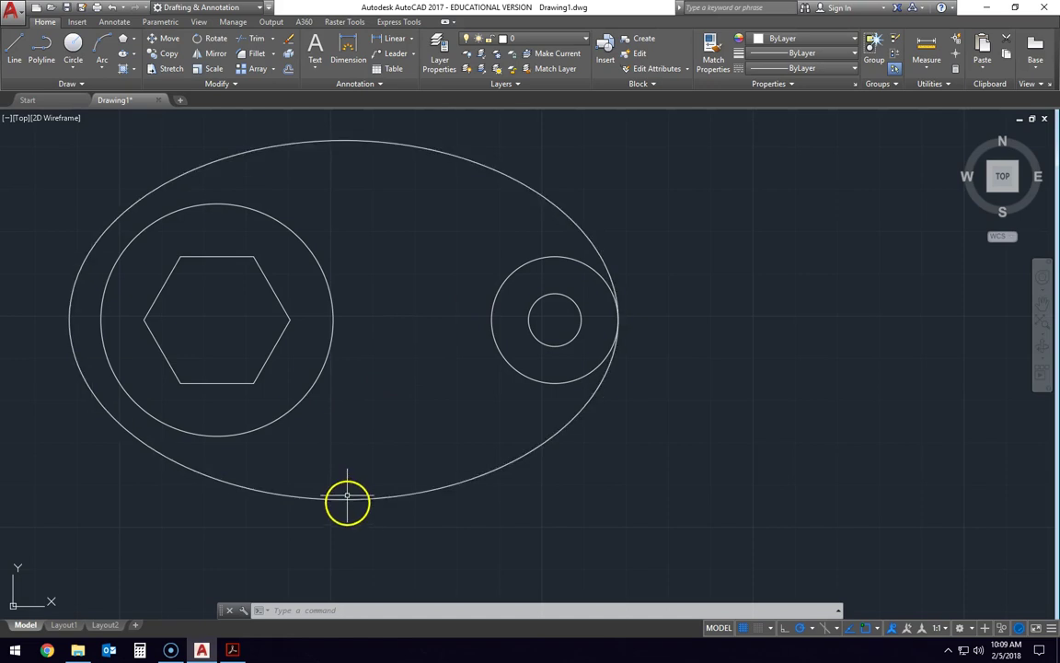
pyautogui.click(73, 43)
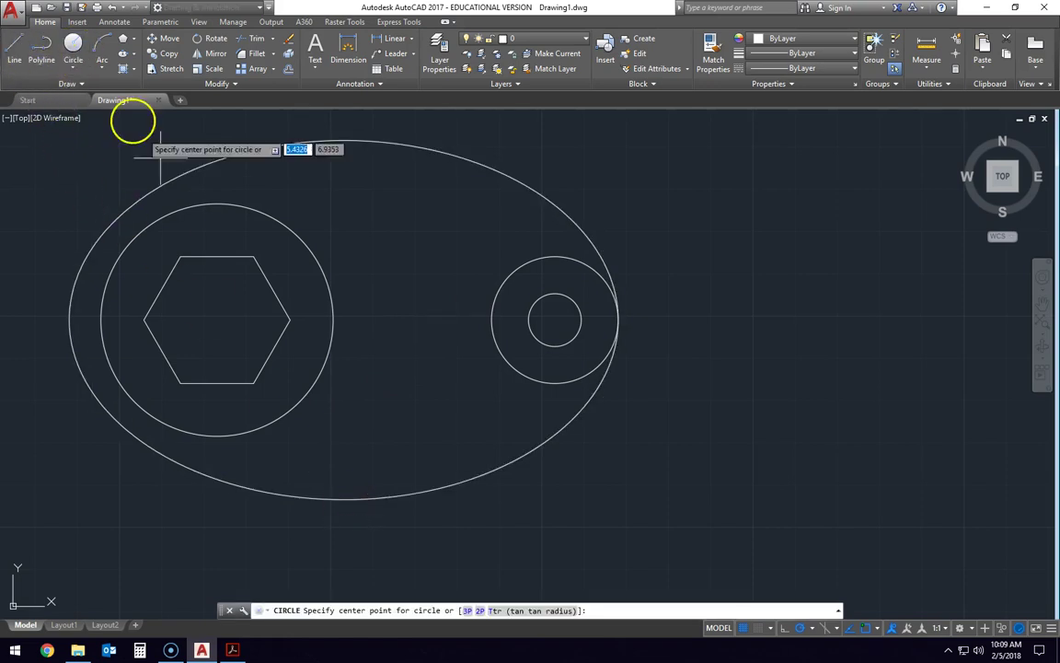
pyautogui.click(344, 500)
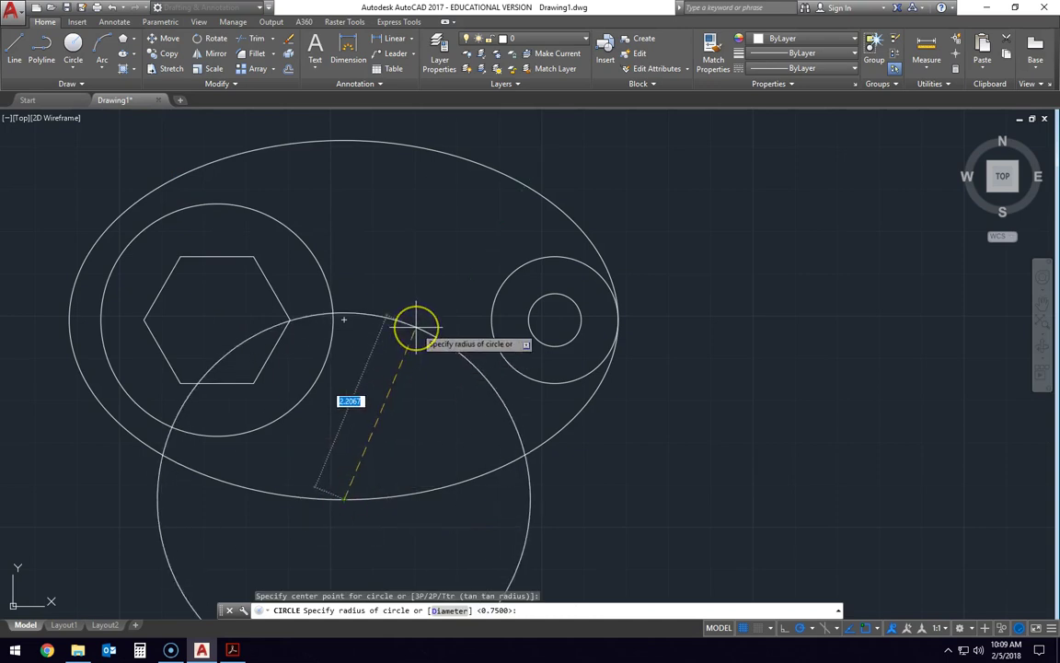
pyautogui.hotkey('alt', 'Tab')
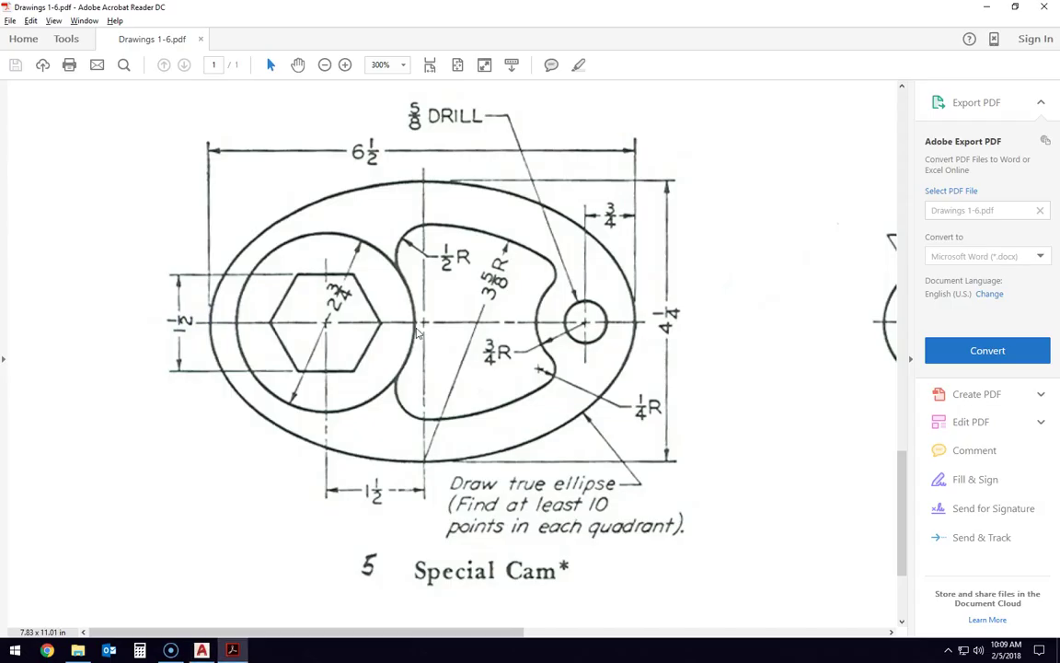
pyautogui.hotkey('alt', 'Tab')
pyautogui.write('3')
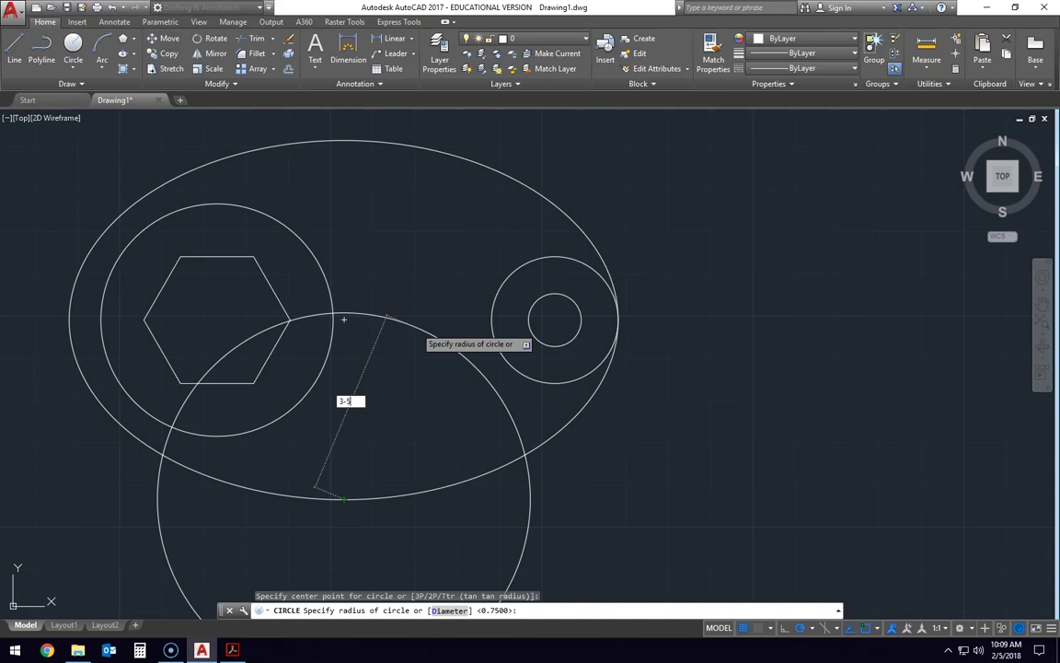
pyautogui.press('Return')
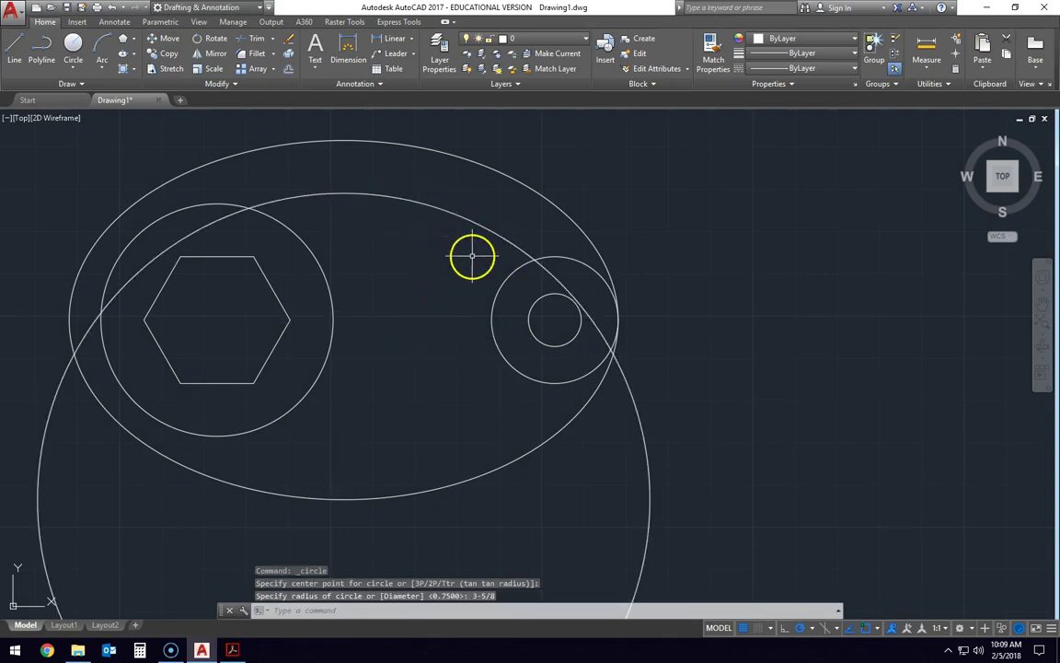
# Step: Copy the 3-5/8 circle from the ellipse's bottom point to its top point
pyautogui.click(485, 230)
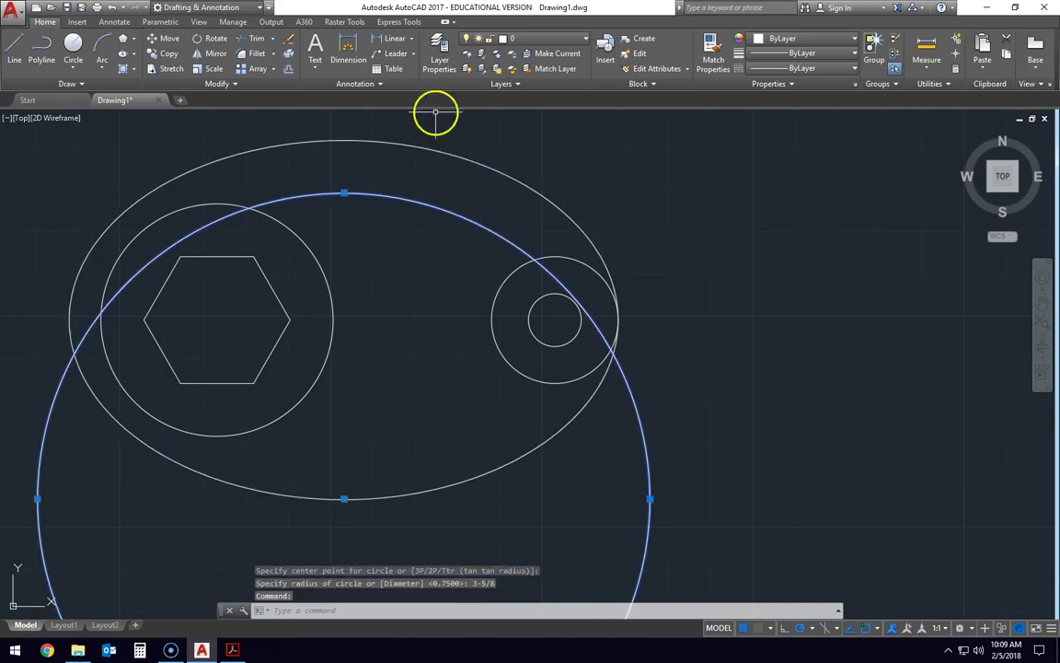
pyautogui.click(164, 53)
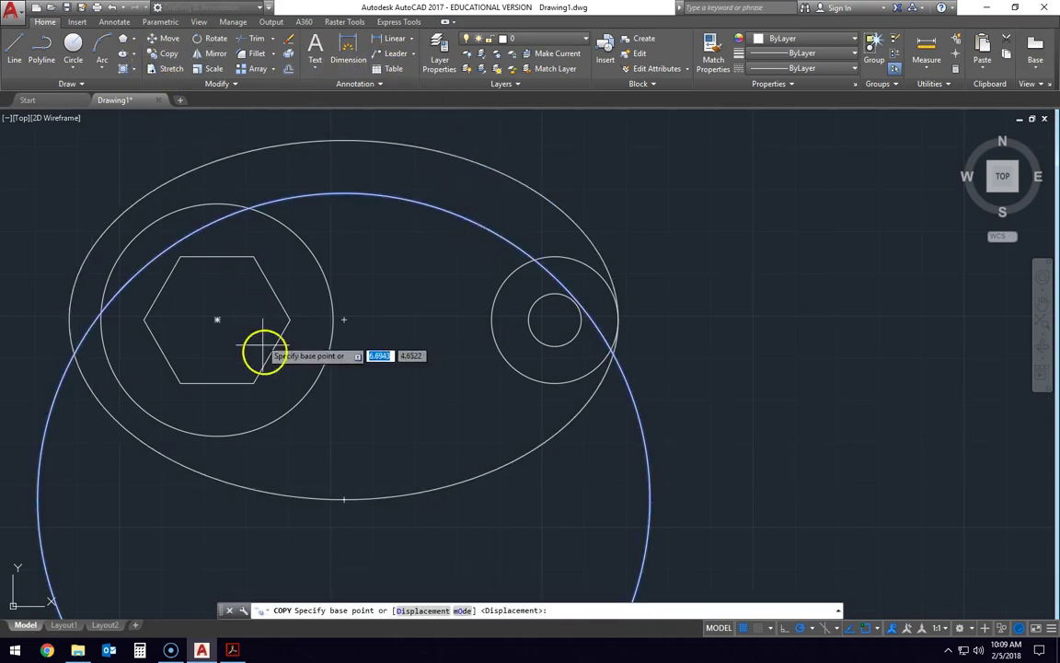
pyautogui.click(344, 498)
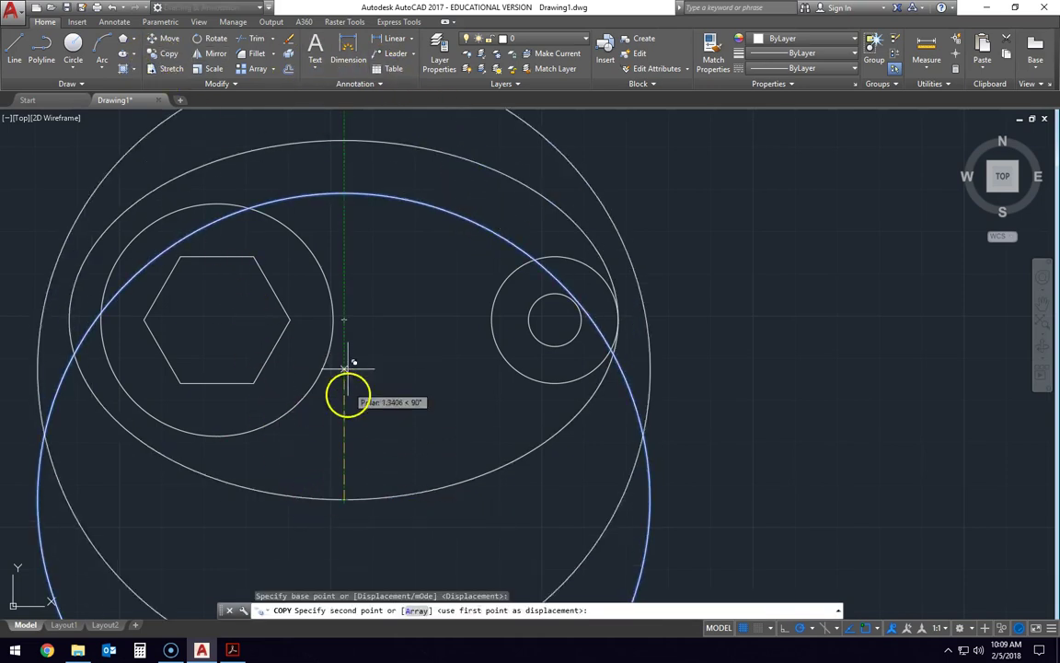
pyautogui.click(344, 141)
pyautogui.press('Escape')
pyautogui.press('Escape')
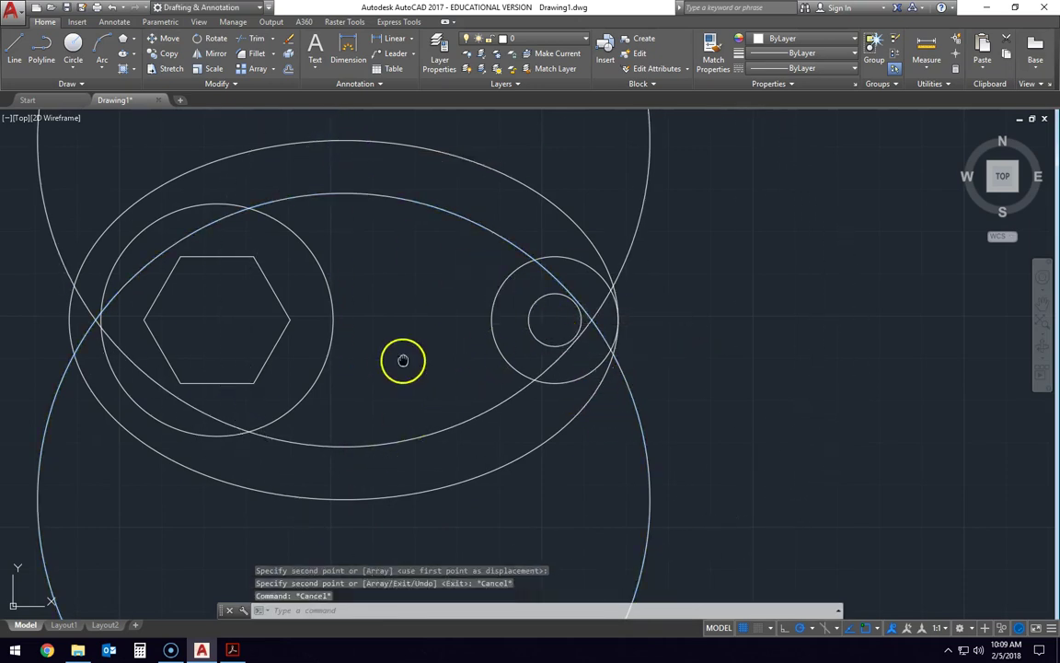
pyautogui.moveTo(406, 360)
pyautogui.mouseDown(button='middle')
pyautogui.moveTo(563, 390)
pyautogui.moveTo(514, 348)
pyautogui.mouseUp(button='middle')
pyautogui.scroll(-3, 563, 390)
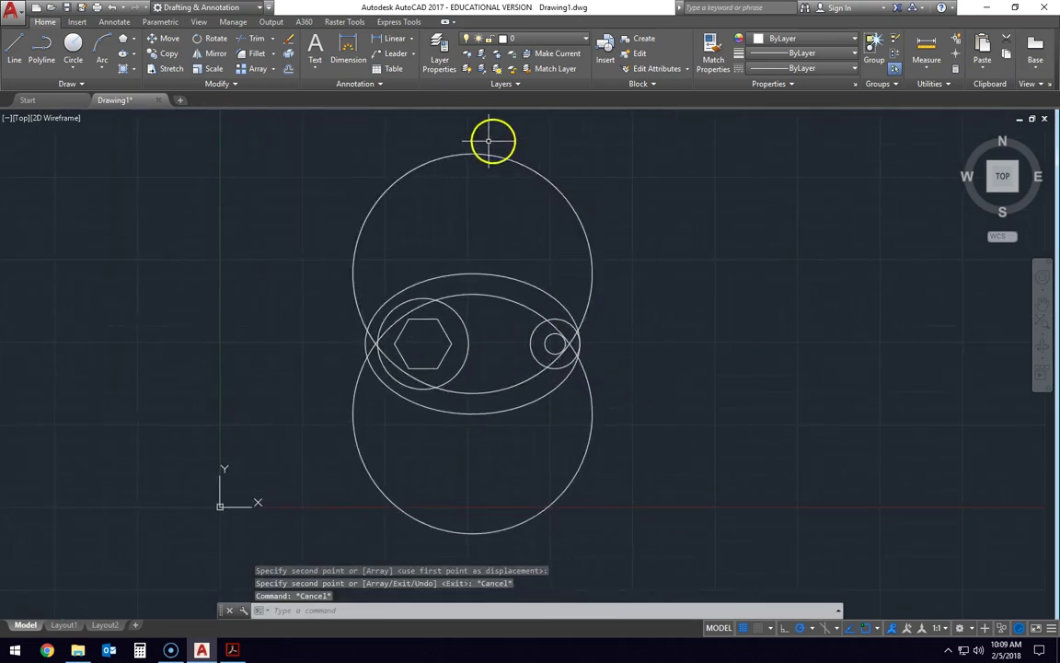
# Step: Trim the large circles' outer arcs back to the V apex near the drill circle
pyautogui.write('trim')
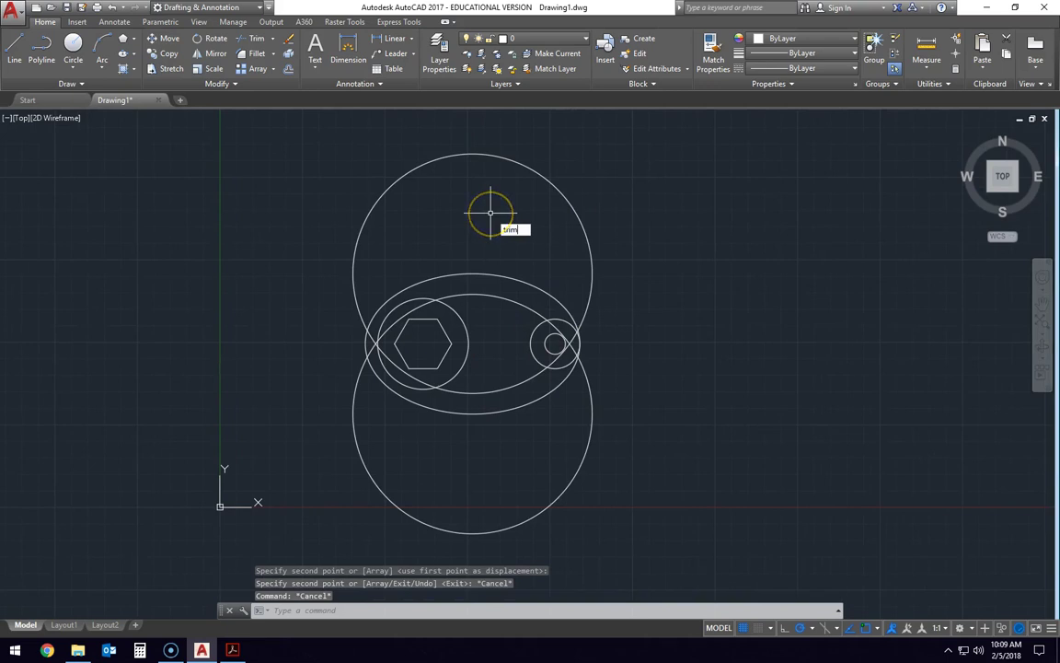
pyautogui.press('Return')
pyautogui.press('Return')
pyautogui.click(540, 171)
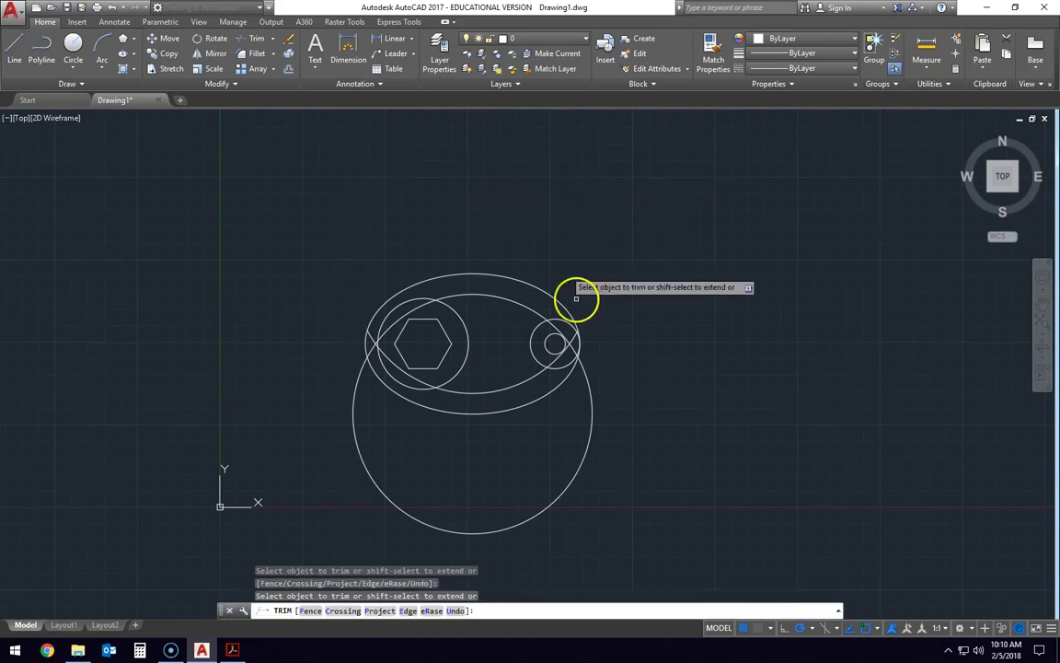
pyautogui.click(556, 491)
pyautogui.scroll(2, 517, 370)
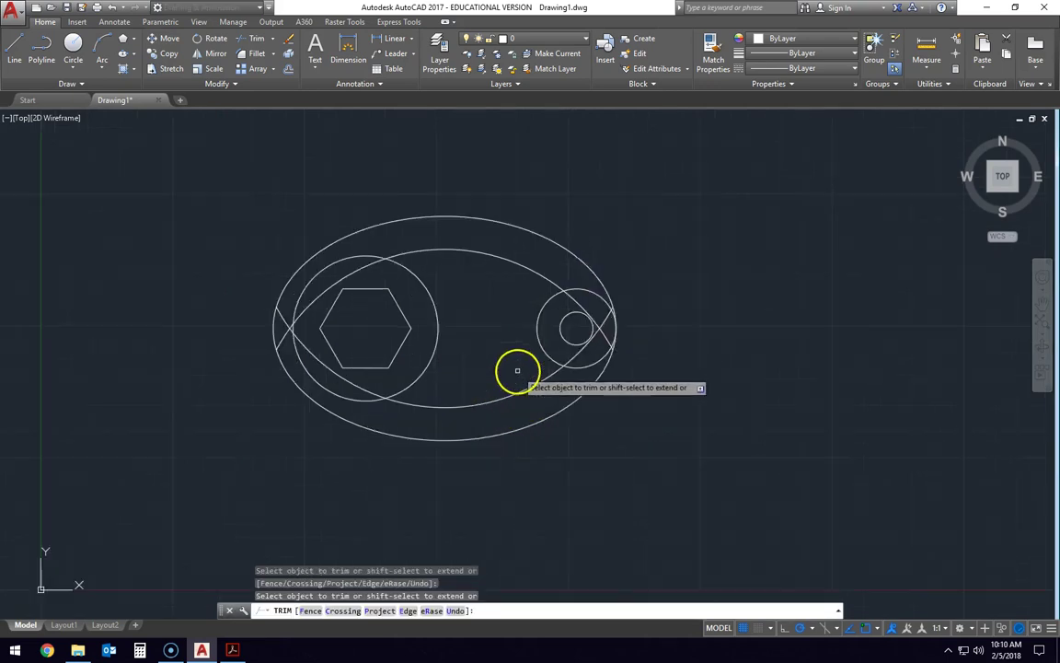
pyautogui.scroll(4, 517, 370)
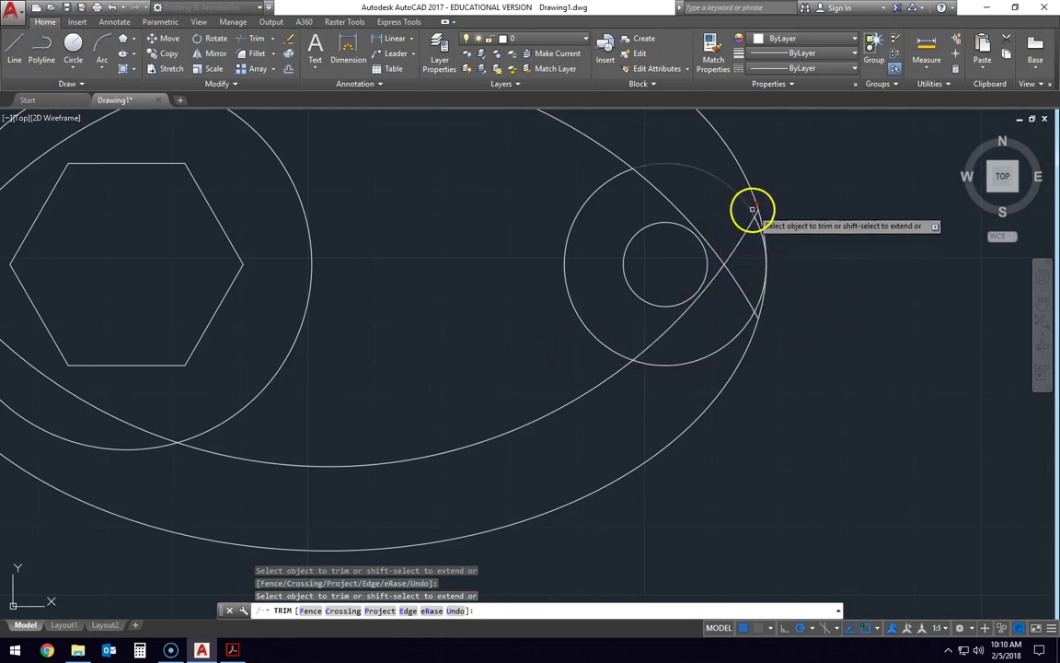
pyautogui.scroll(4, 752, 209)
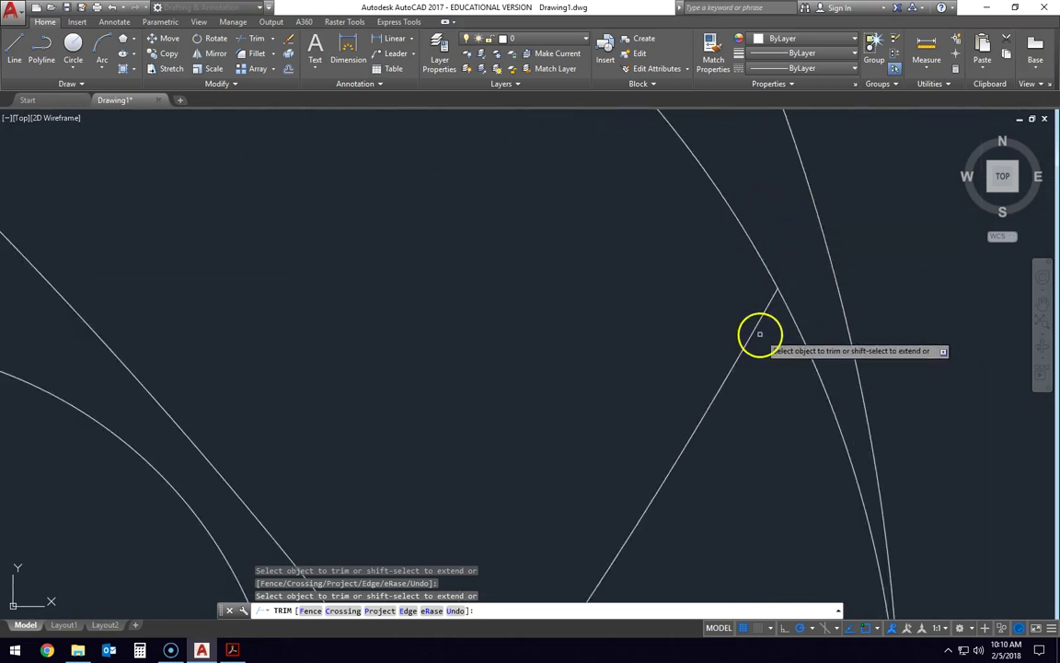
pyautogui.scroll(-5, 749, 333)
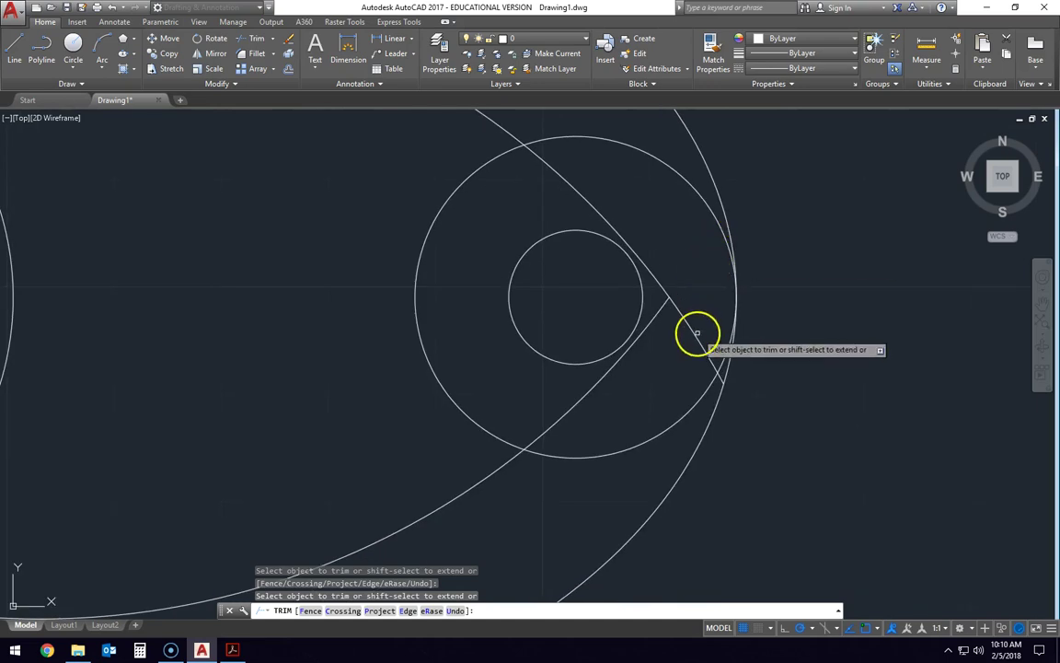
pyautogui.click(696, 333)
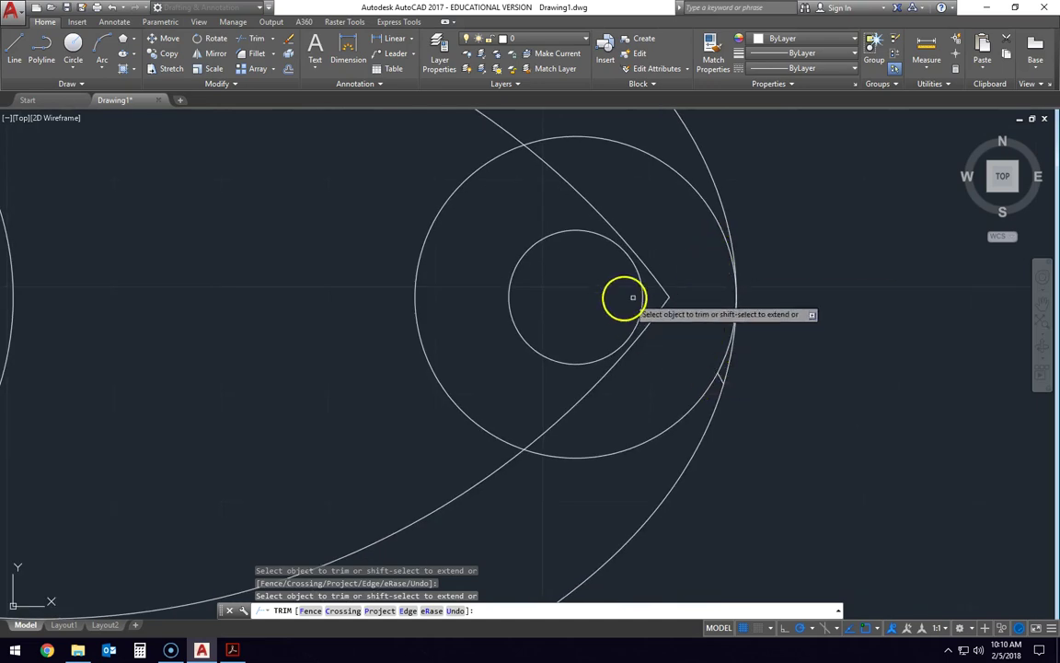
pyautogui.click(647, 322)
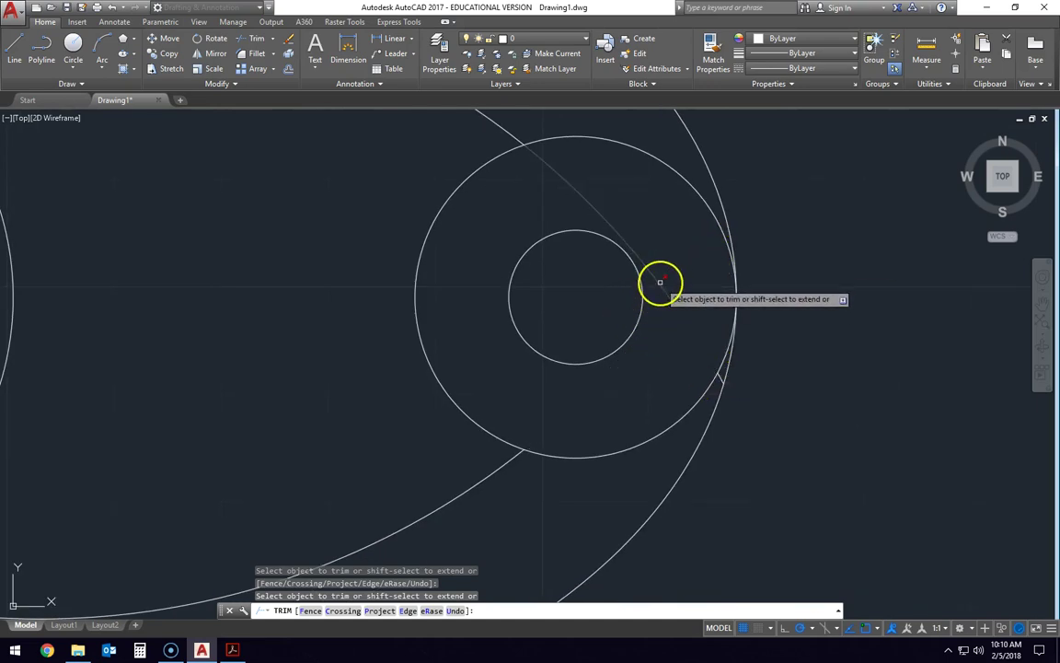
# Step: Trim the tangent-line piece inside the left circle and delete the stray segment
pyautogui.scroll(-6, 343, 332)
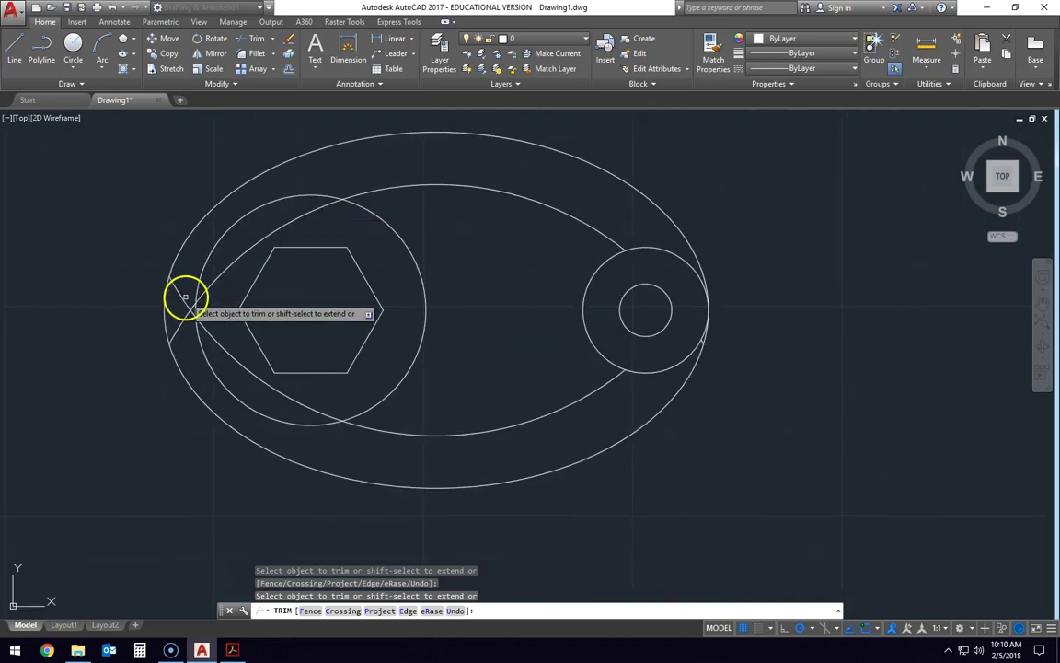
pyautogui.scroll(2, 187, 309)
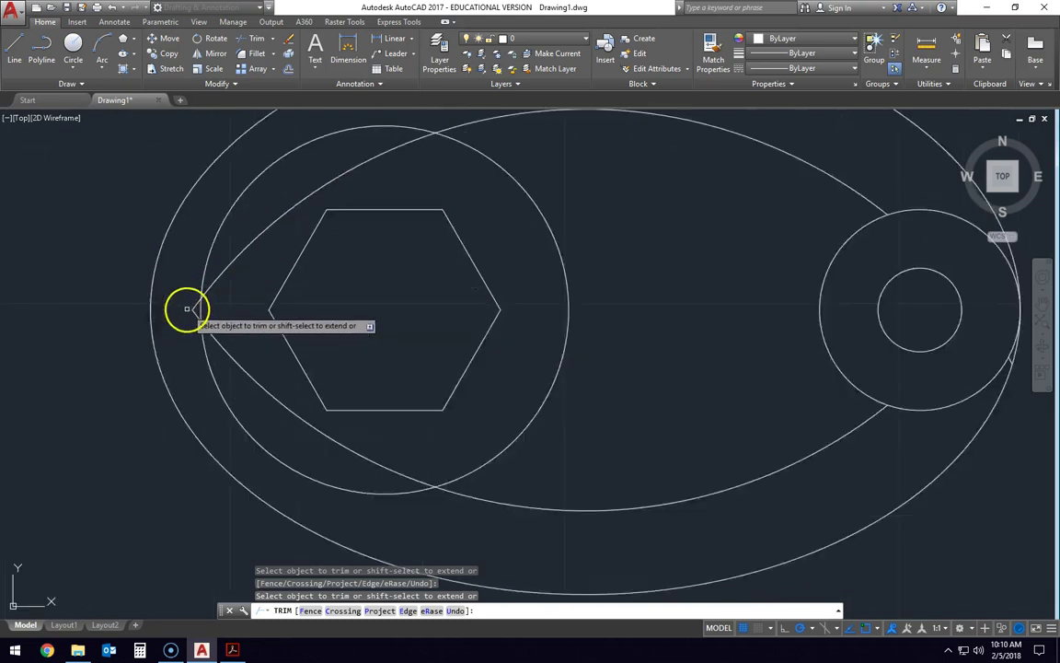
pyautogui.scroll(3, 187, 309)
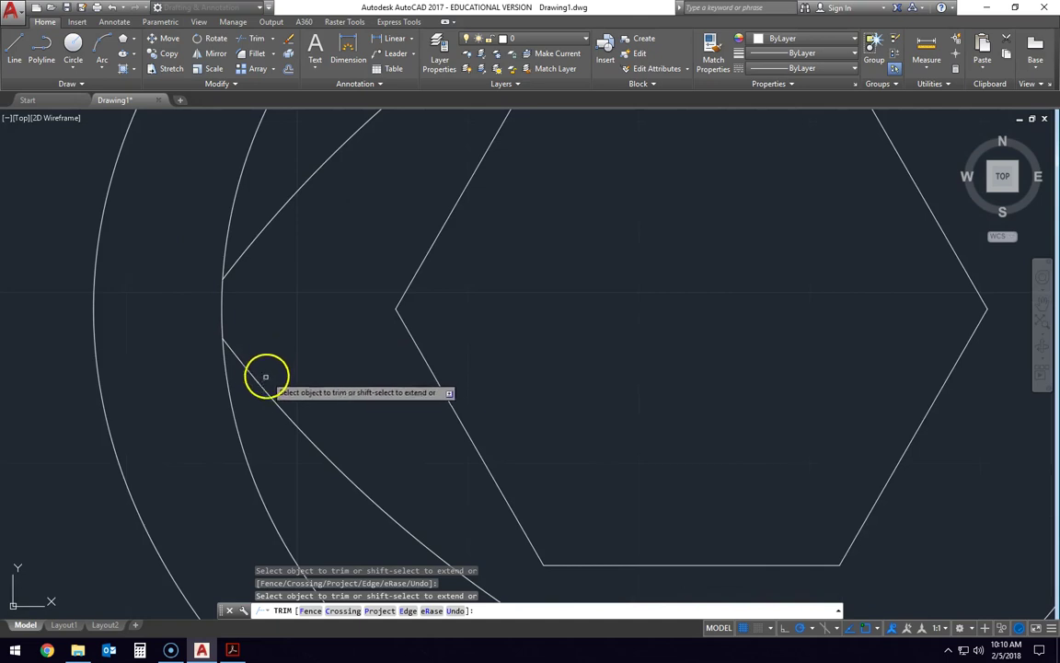
pyautogui.scroll(-3, 261, 384)
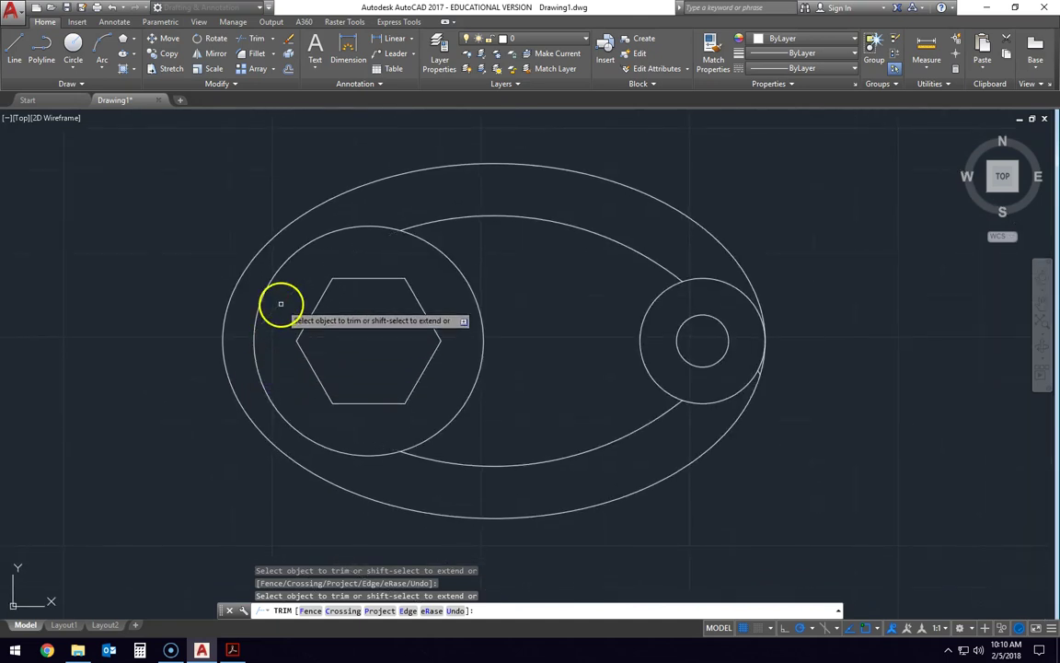
pyautogui.click(279, 303)
pyautogui.press('Escape')
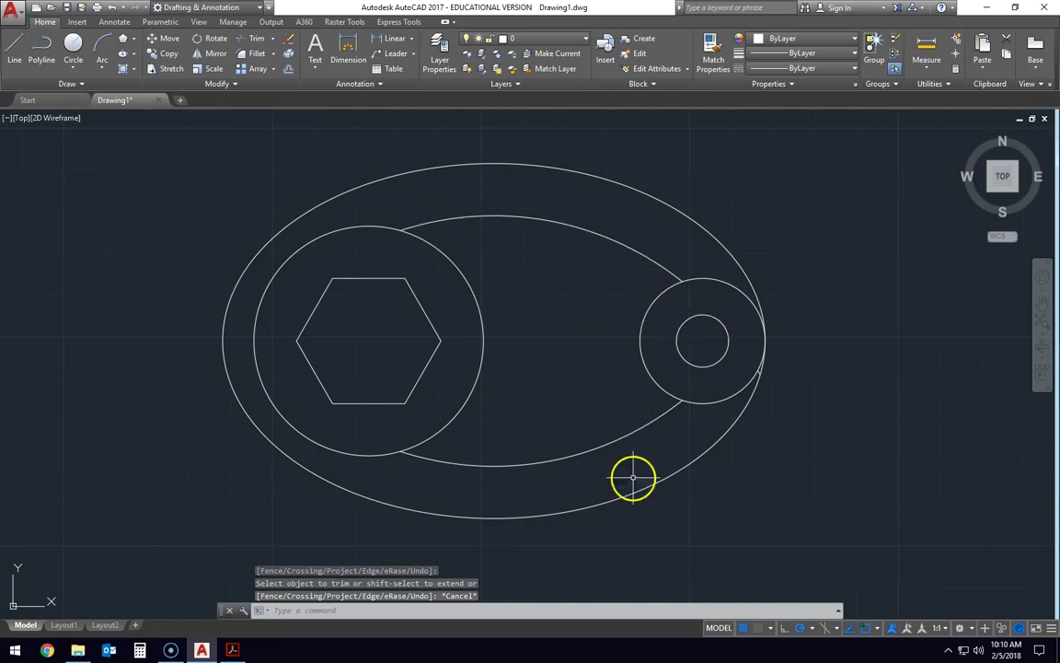
pyautogui.scroll(8, 750, 378)
pyautogui.click(871, 322)
pyautogui.press('Delete')
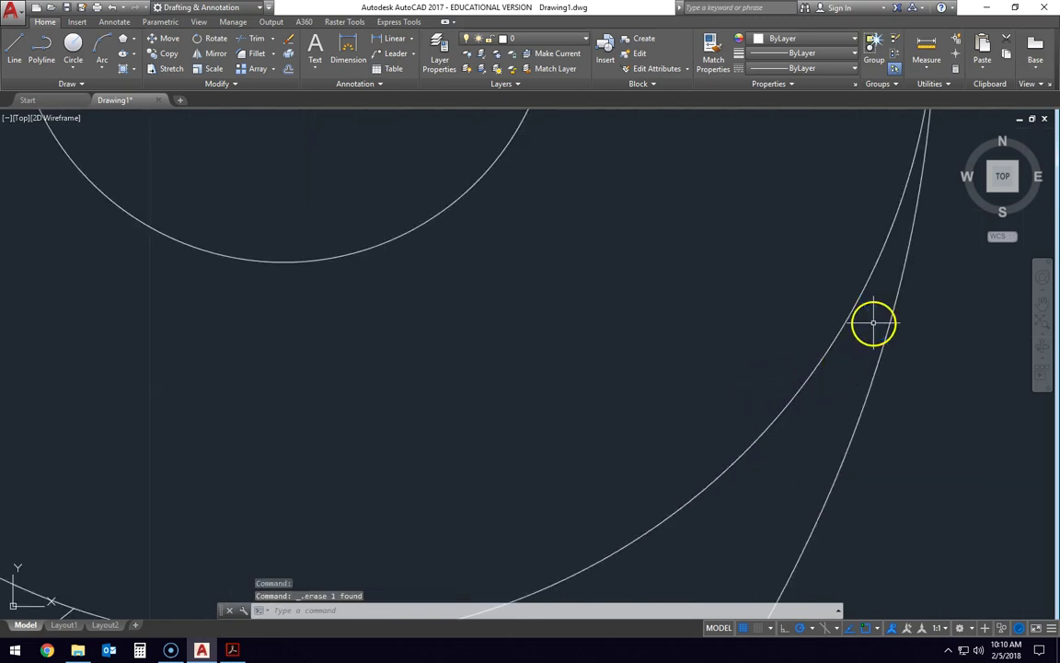
pyautogui.scroll(-6, 646, 409)
pyautogui.scroll(-6, 549, 375)
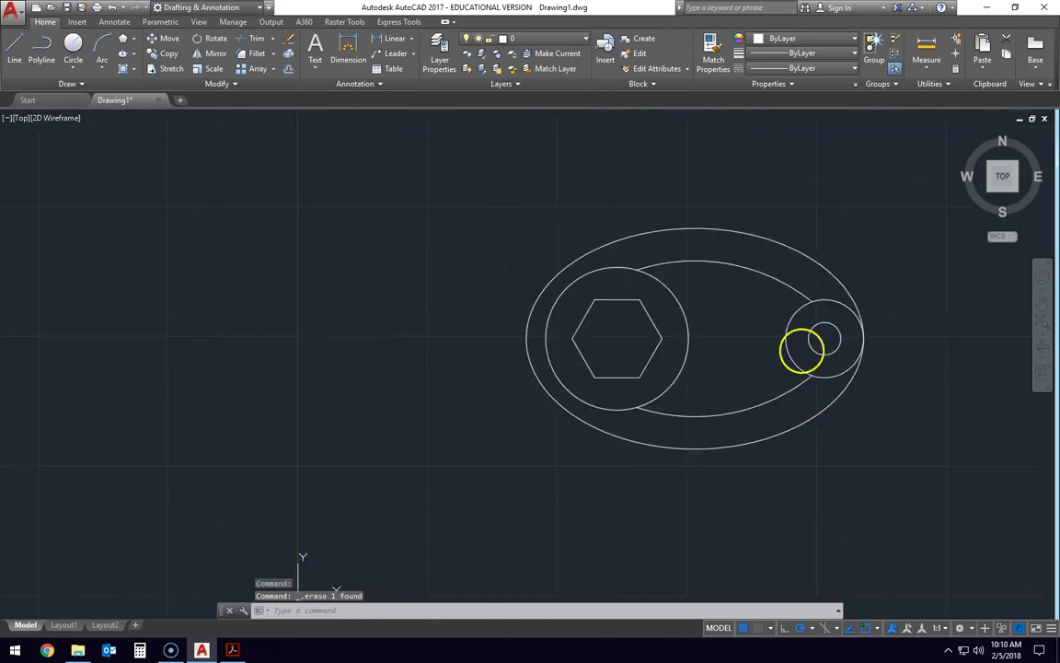
pyautogui.hotkey('alt', 'Tab')
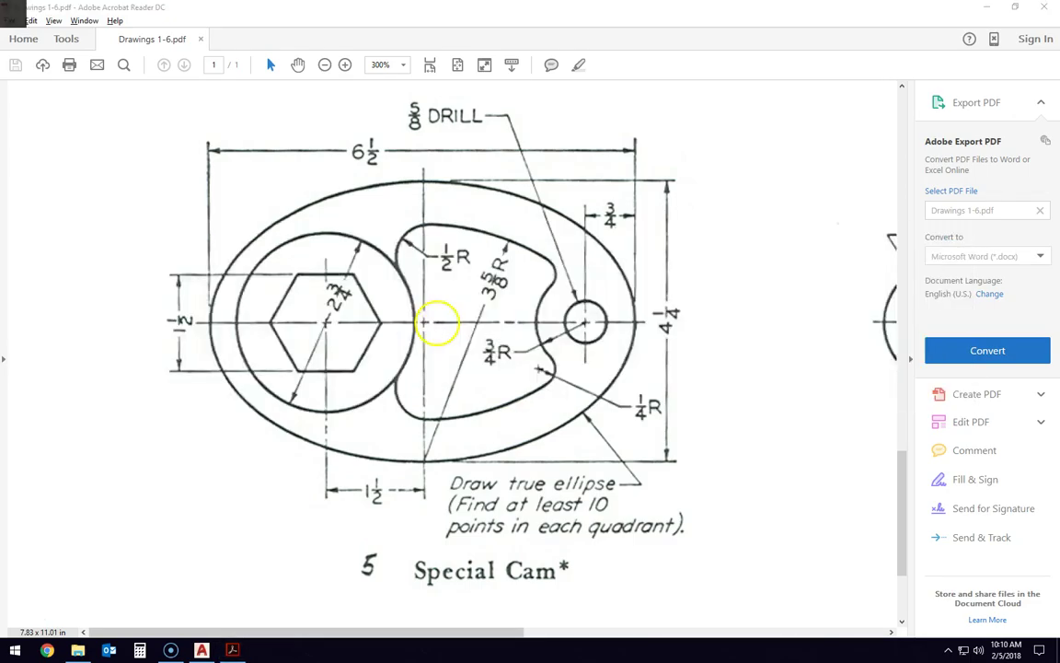
pyautogui.hotkey('alt', 'Tab')
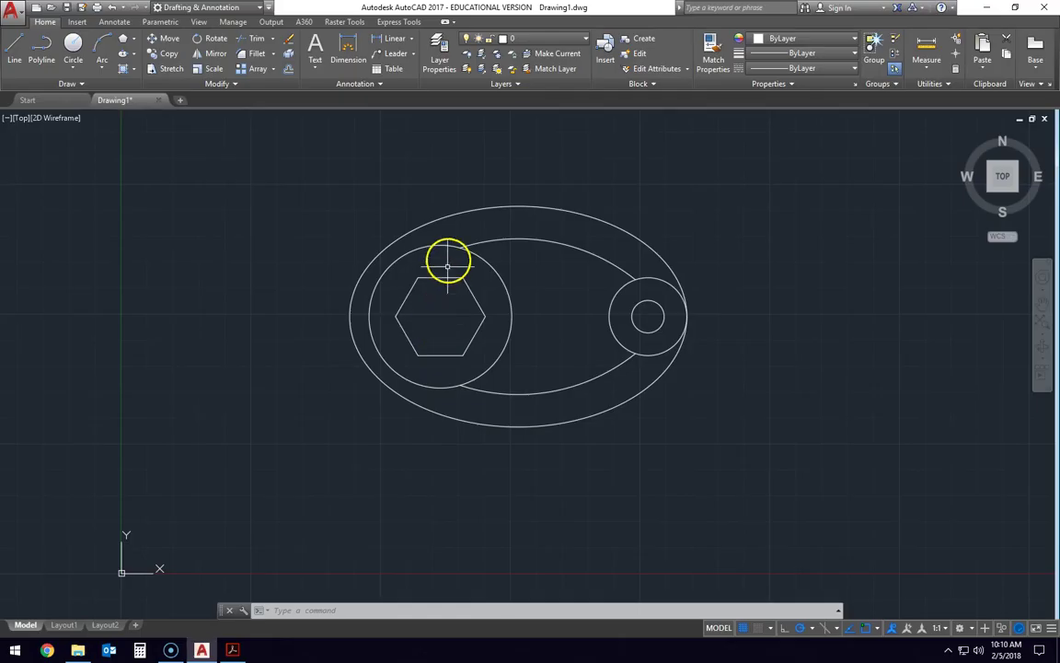
# Step: Set the fillet radius to 0.5 with Trim mode on
pyautogui.click(255, 56)
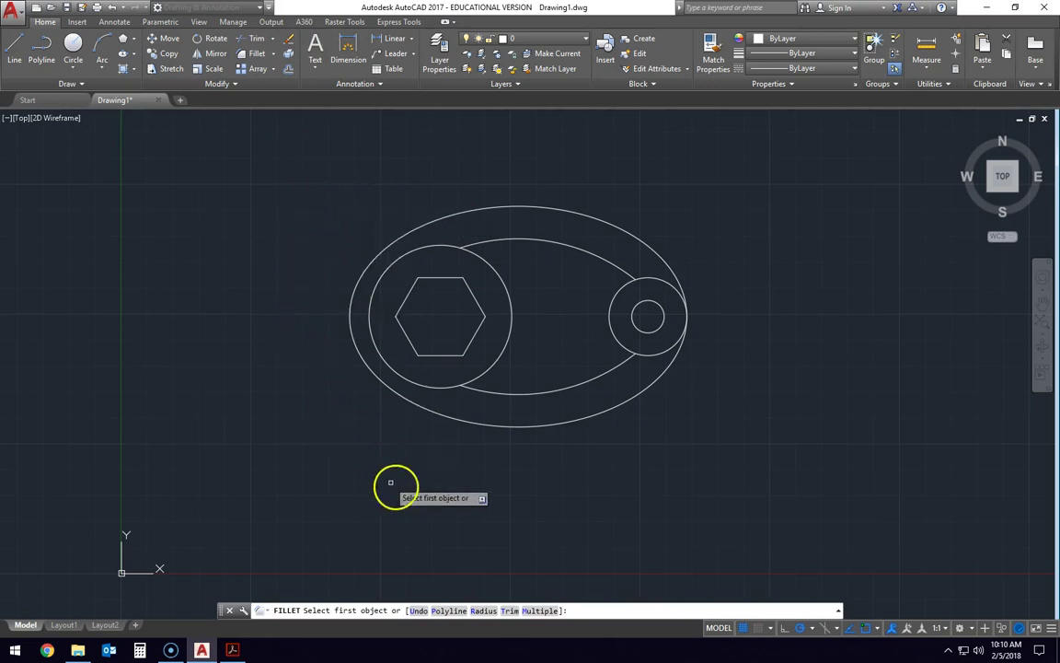
pyautogui.click(483, 610)
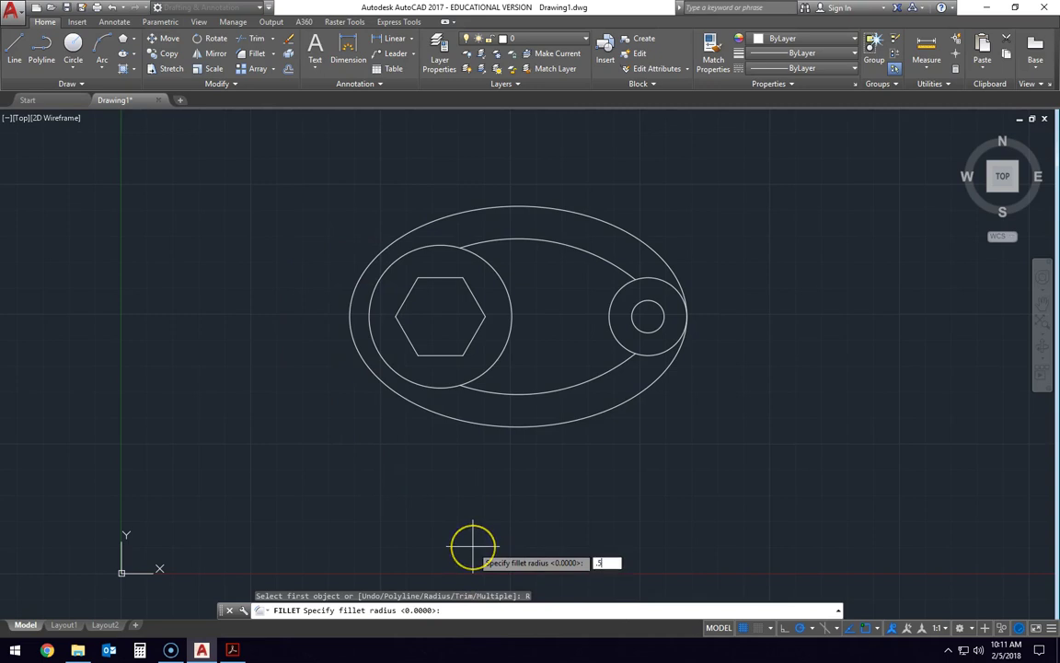
pyautogui.press('Return')
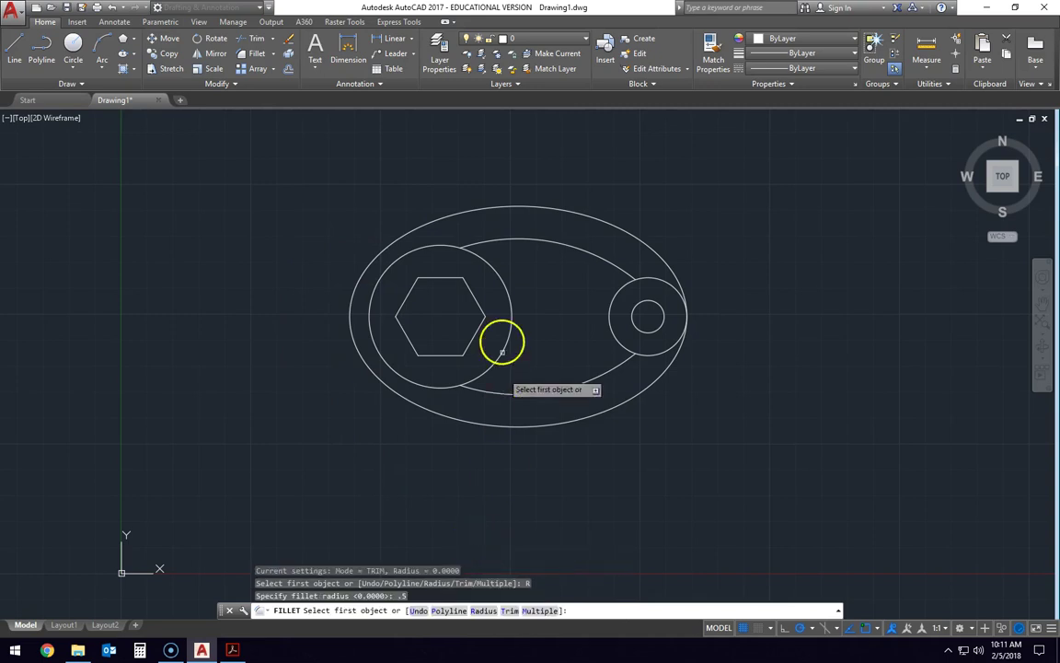
pyautogui.click(510, 610)
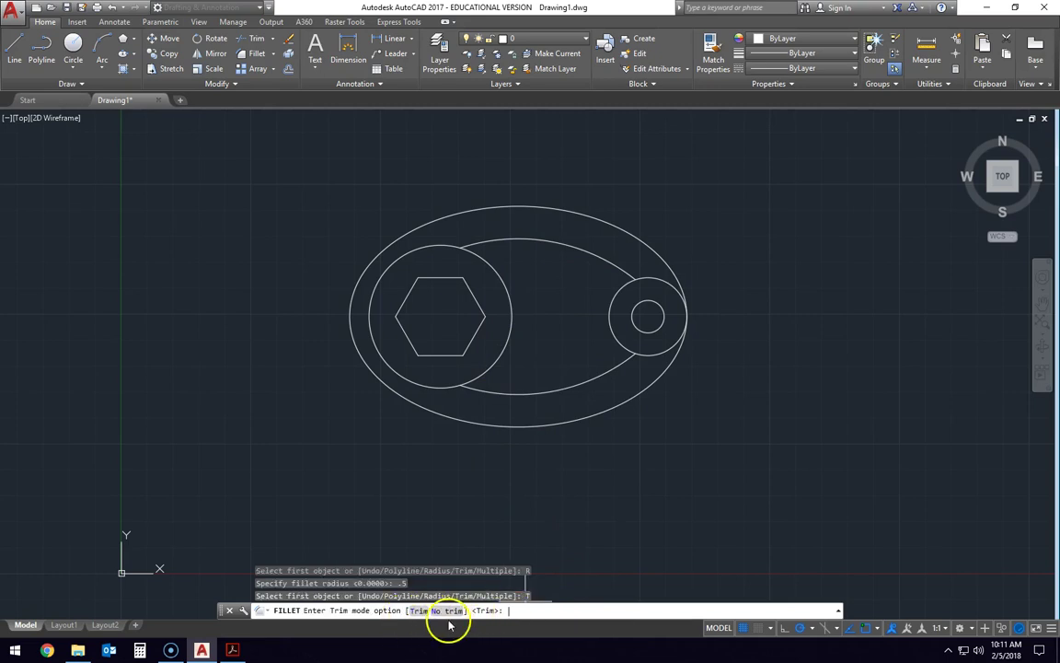
pyautogui.click(416, 611)
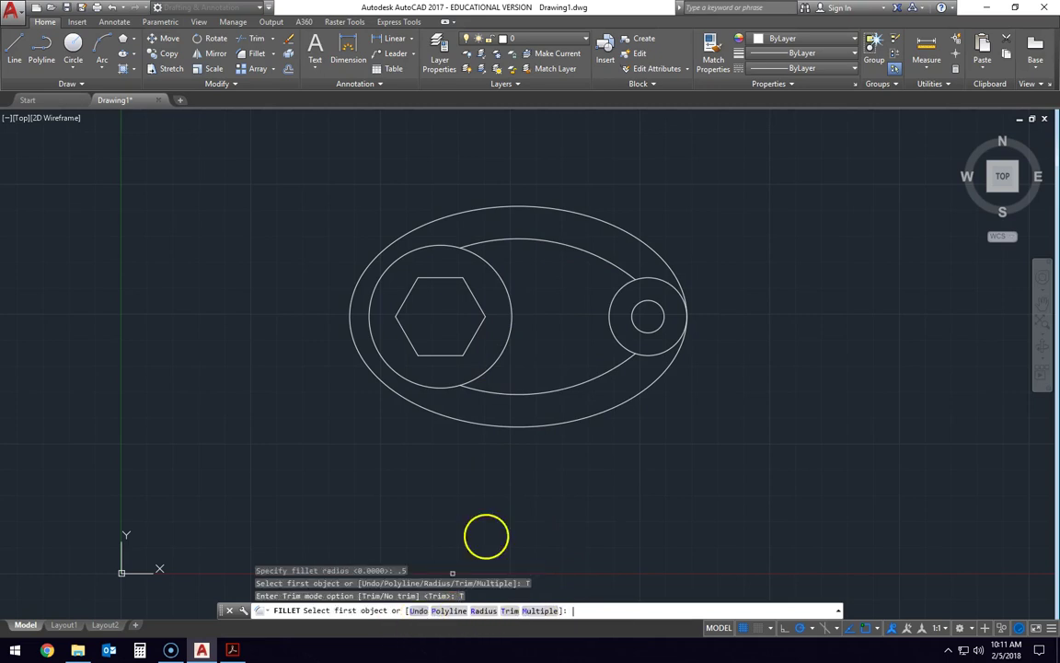
# Step: Fillet the upper and lower inner arcs into the 2.75 circle
pyautogui.click(520, 241)
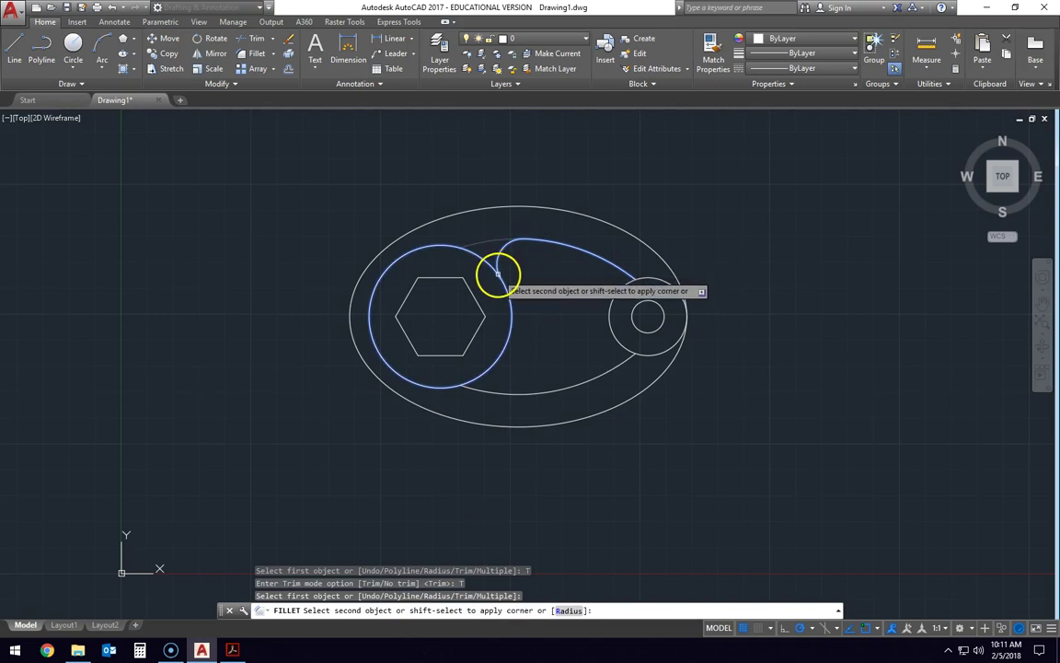
pyautogui.click(498, 271)
pyautogui.press('Return')
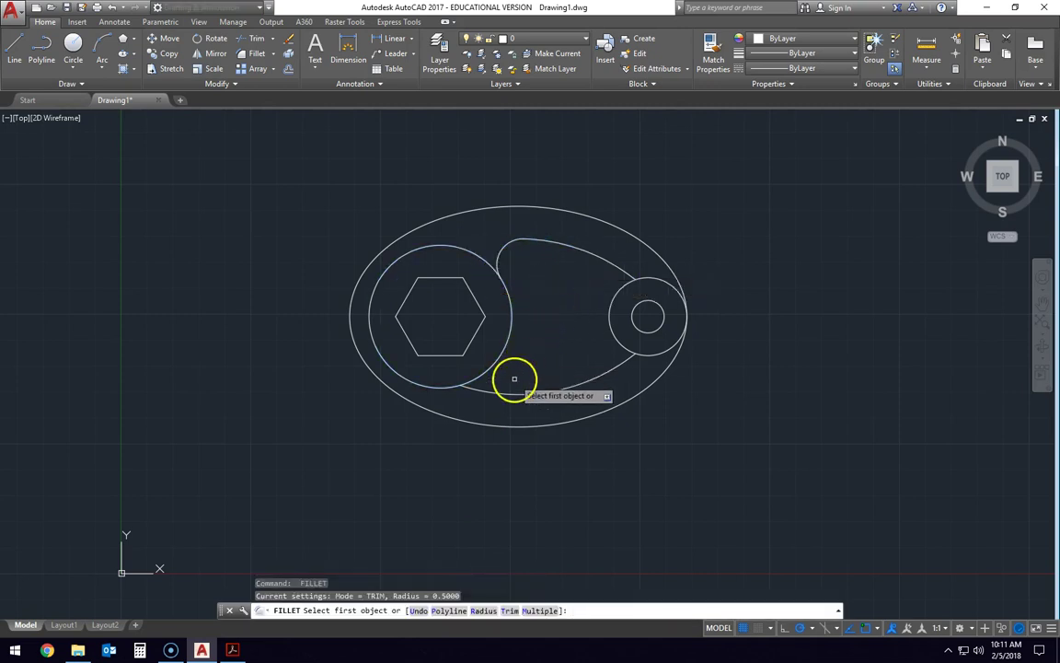
pyautogui.click(508, 393)
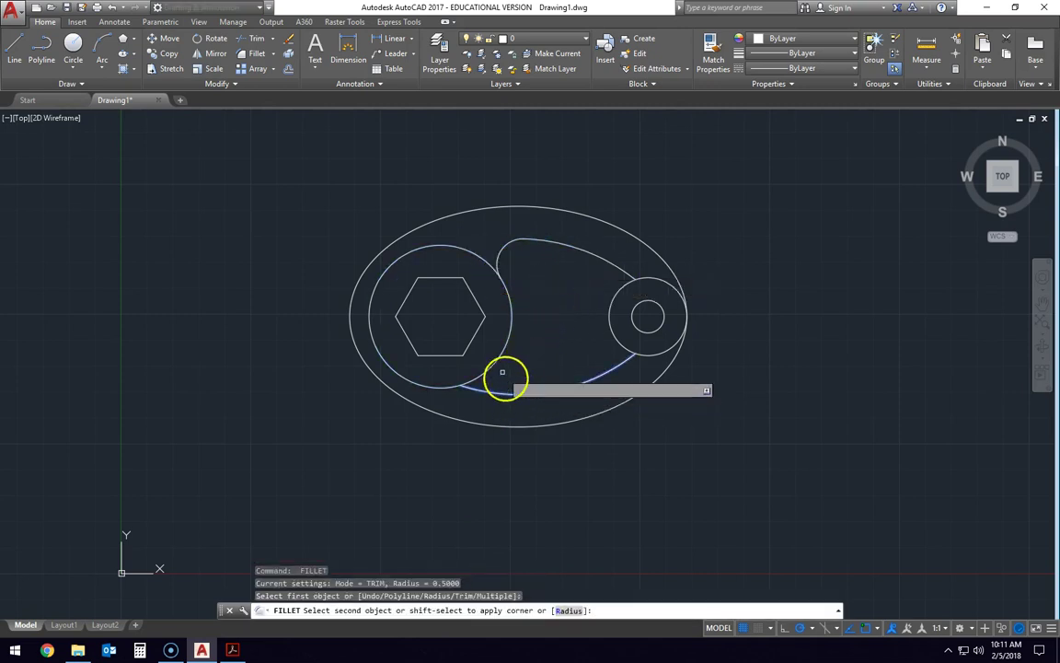
pyautogui.click(494, 359)
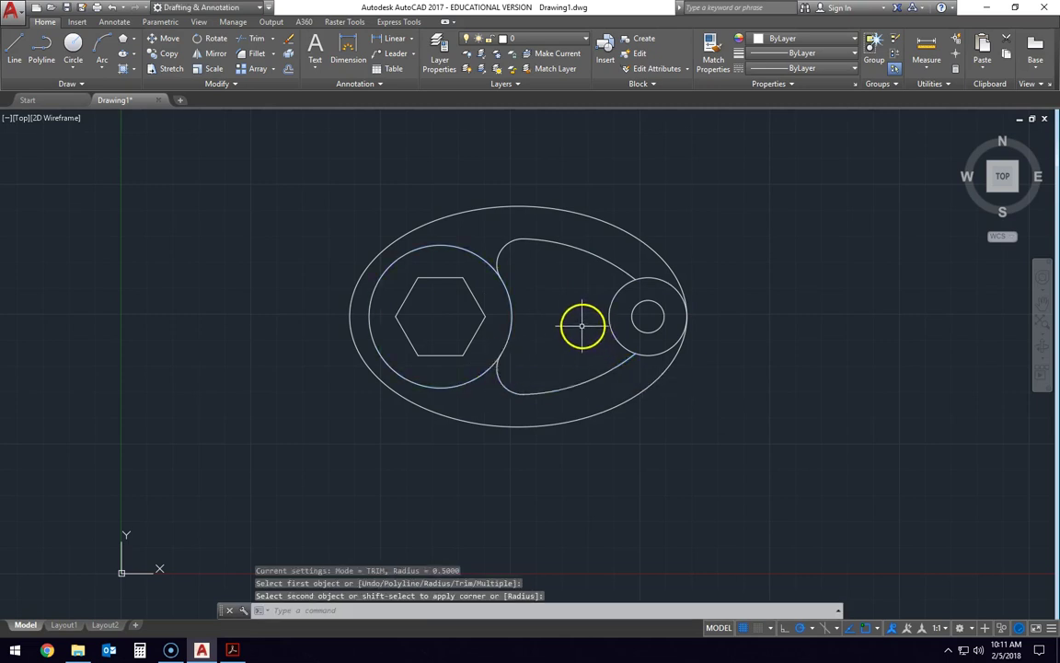
pyautogui.press('Escape')
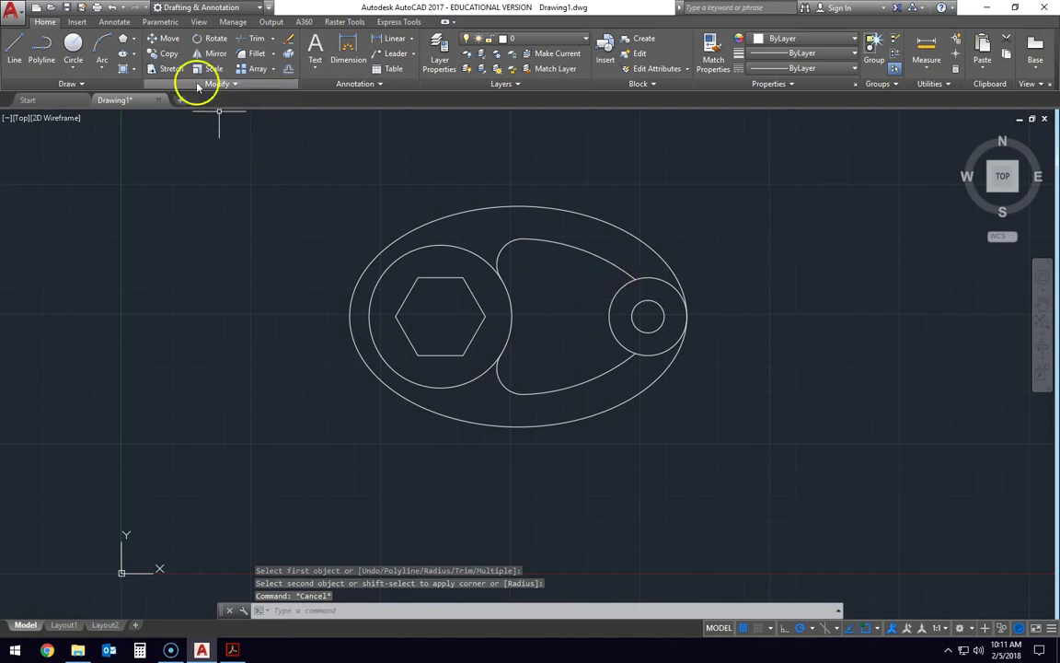
# Step: Fillet the lower cam arc into the 0.75-radius drill-hole circle at radius 0.25
pyautogui.click(254, 52)
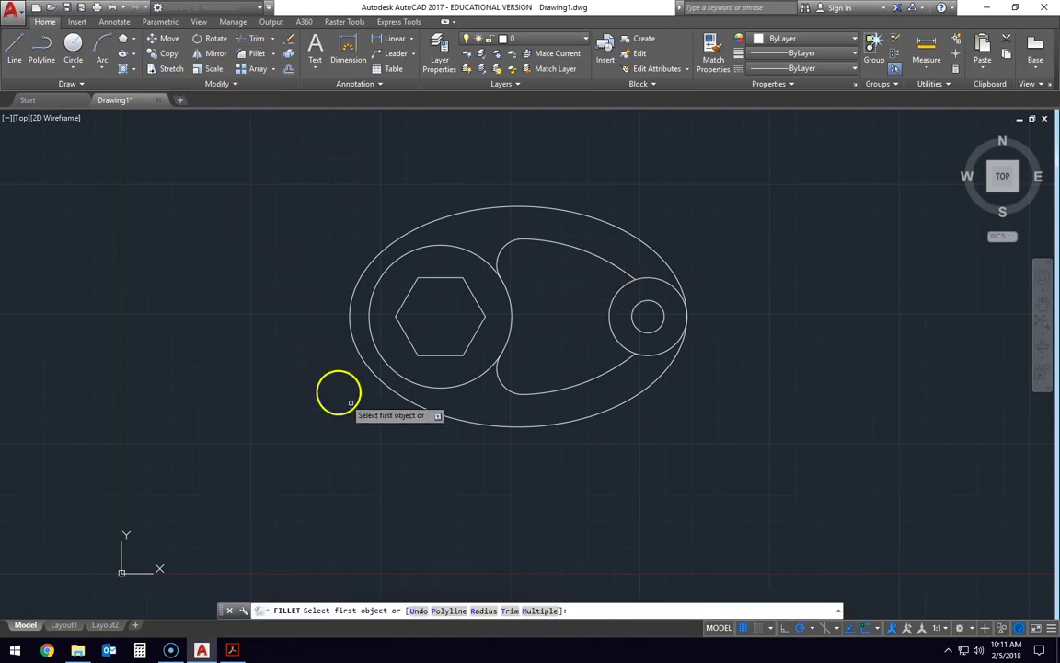
pyautogui.click(483, 610)
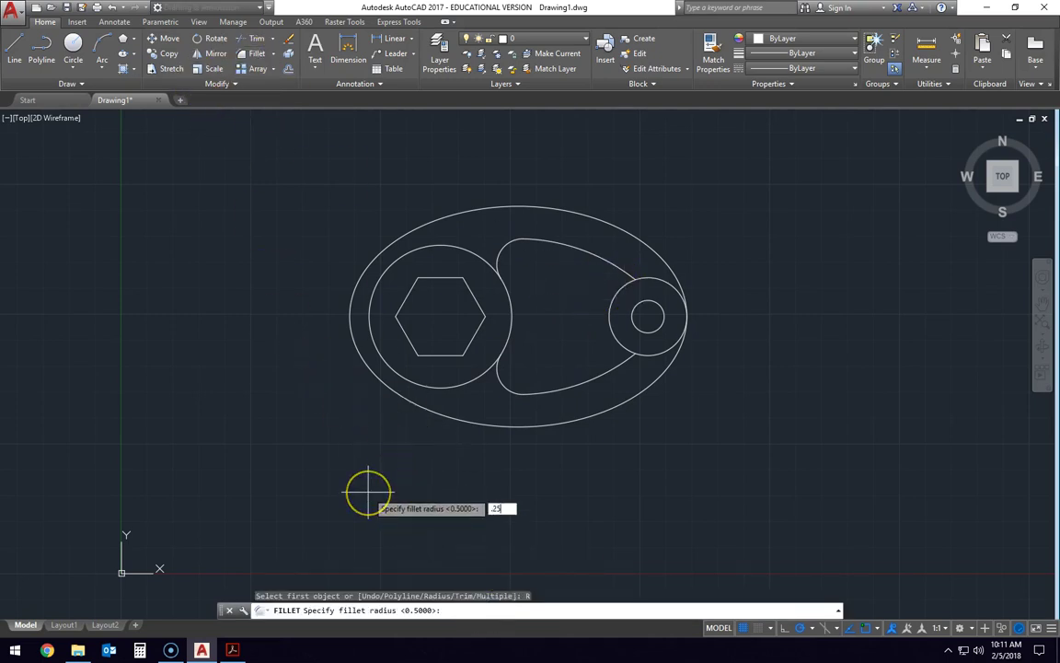
pyautogui.press('Return')
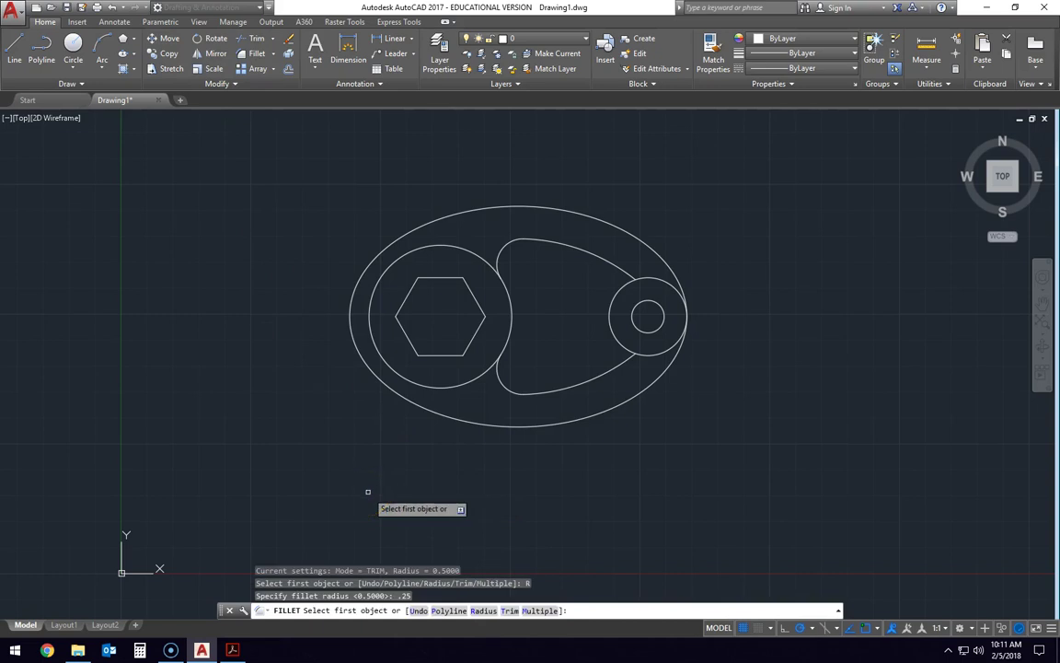
pyautogui.click(619, 360)
pyautogui.click(622, 345)
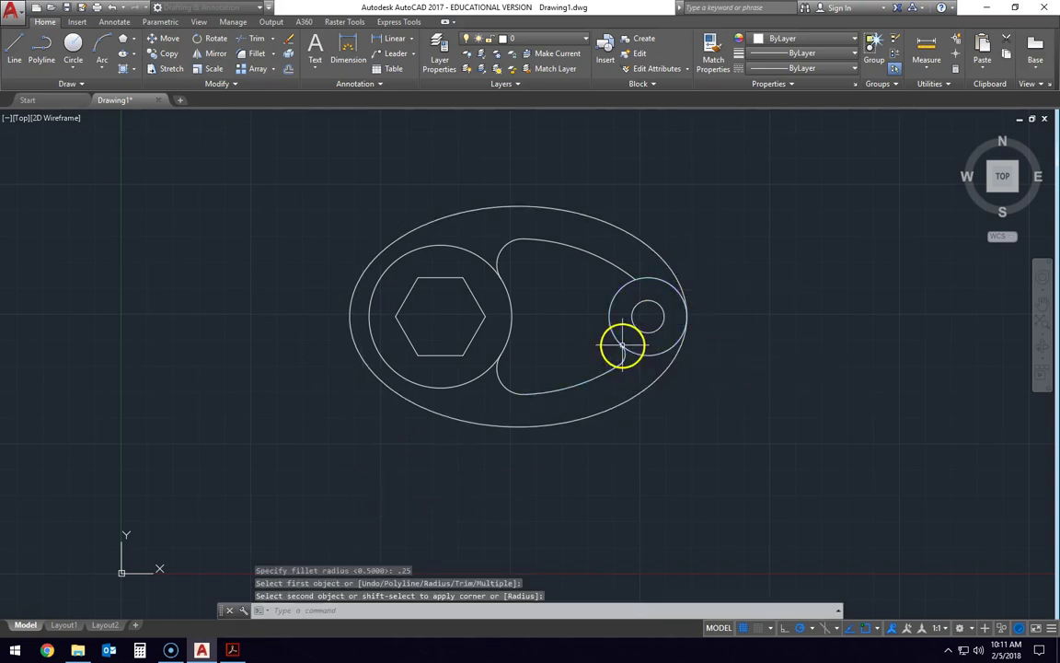
pyautogui.press('Return')
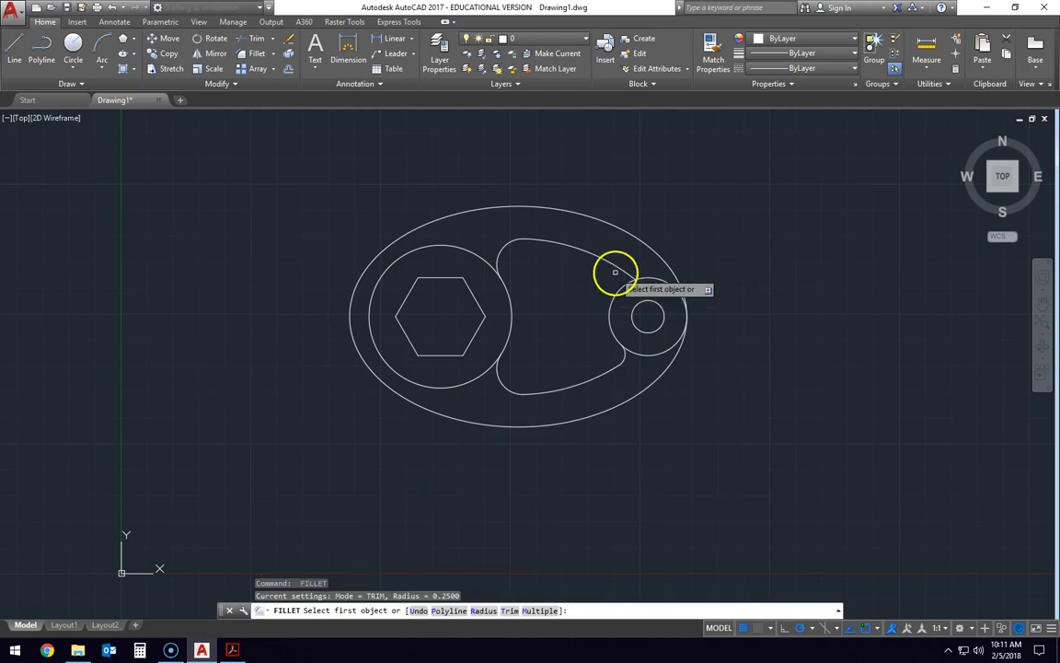
pyautogui.click(614, 268)
pyautogui.press('Escape')
pyautogui.press('Escape')
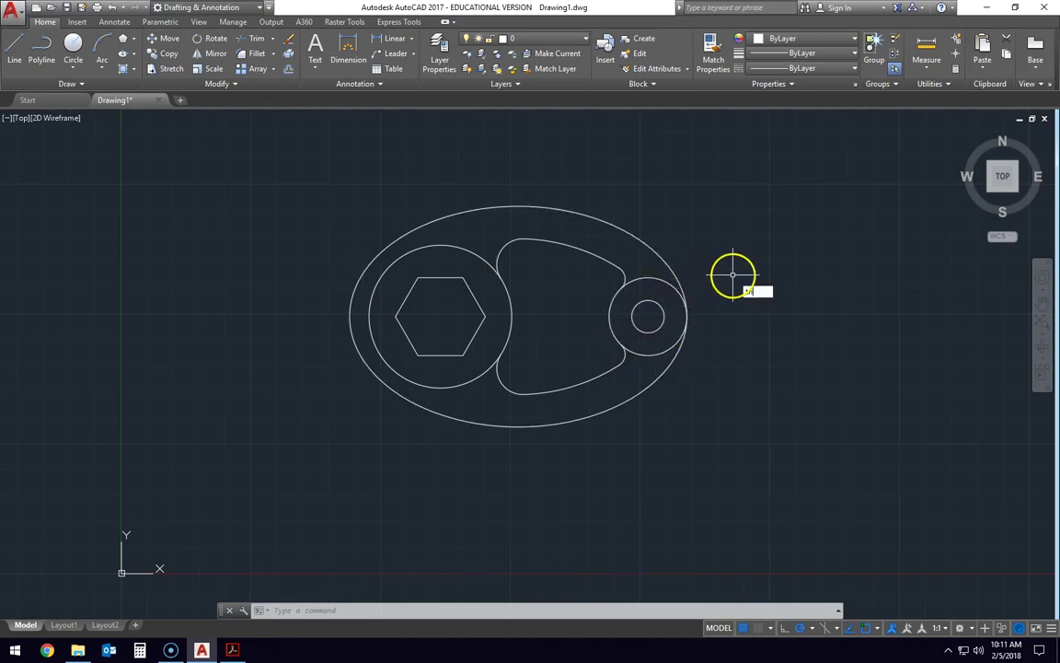
# Step: Trim the circle's outer arcs above and below, then compare against the Special Cam PDF
pyautogui.press('Return')
pyautogui.press('Return')
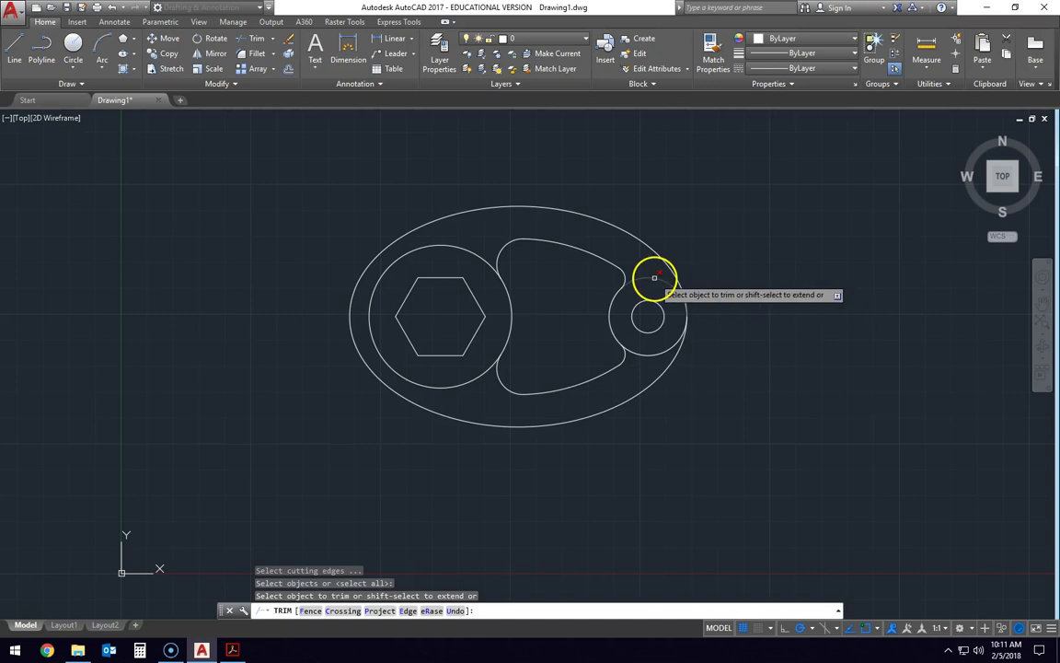
pyautogui.click(654, 277)
pyautogui.click(656, 353)
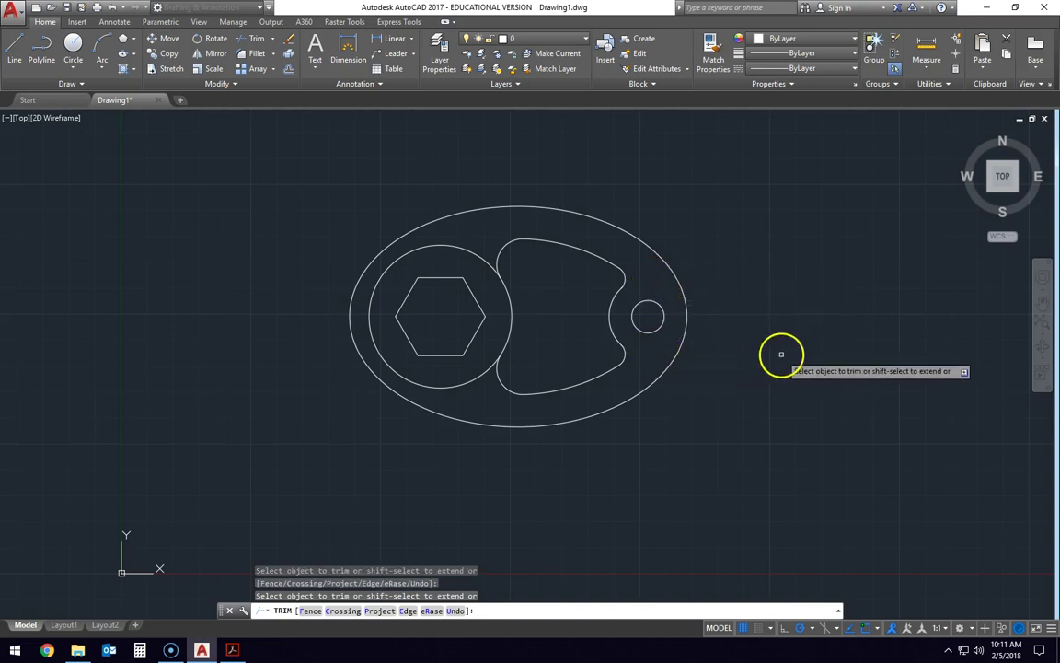
pyautogui.press('Escape')
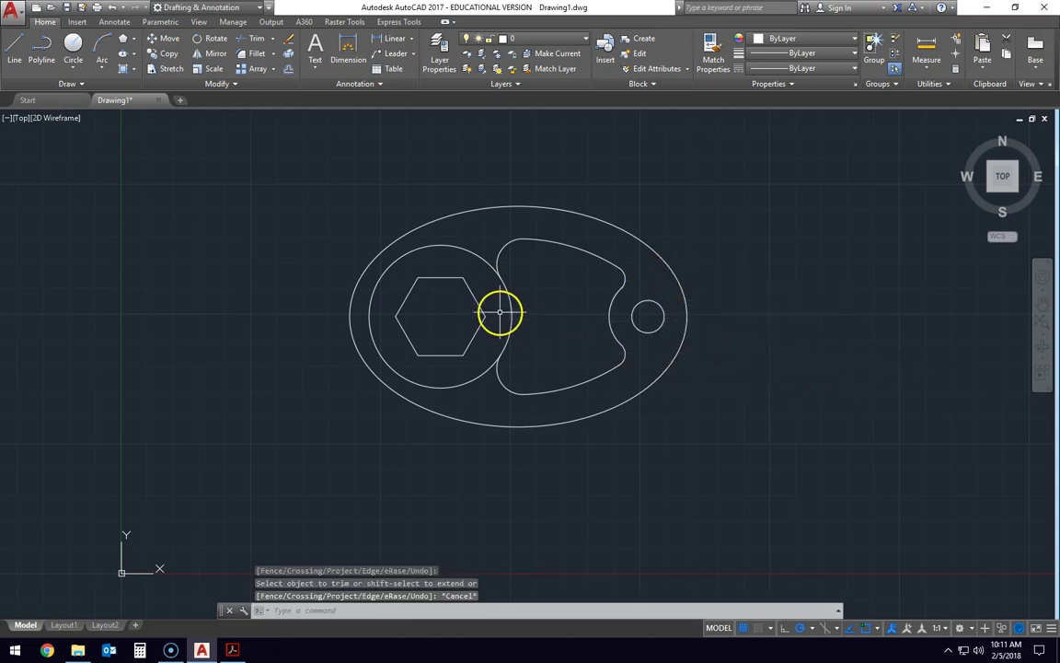
pyautogui.hotkey('alt', 'Tab')
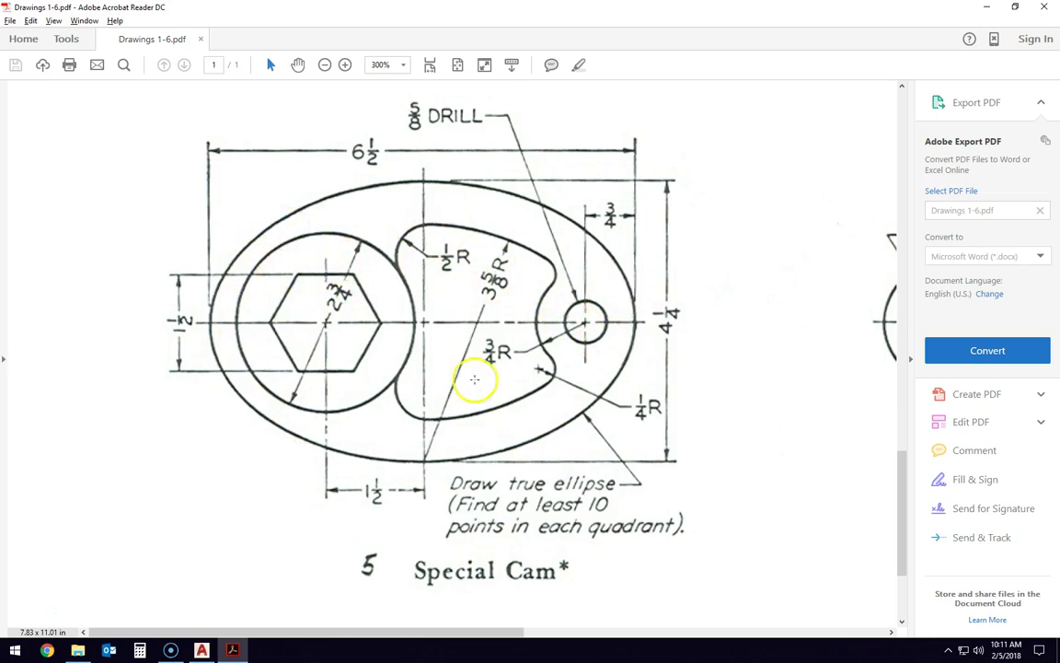
pyautogui.hotkey('alt', 'Tab')
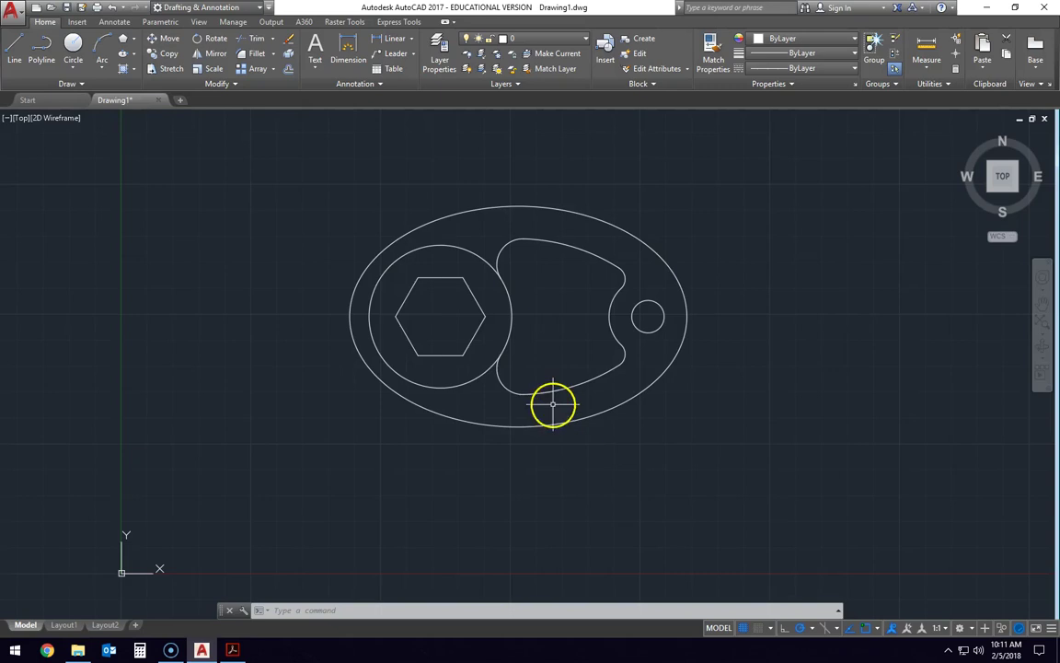